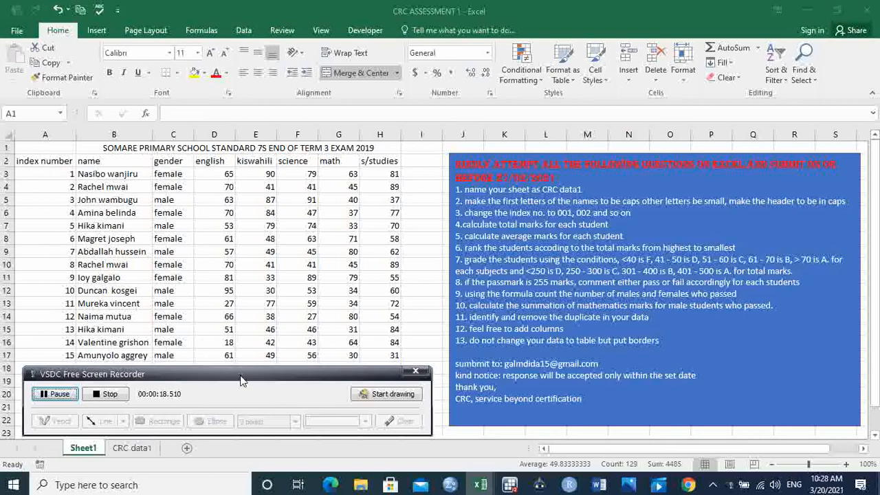
On the CRC data1 sheet, enter the heading AVERAGE MARKS in cell J2 and autofit column J's width
{"action": "left_click", "coordinate": [131, 451]}
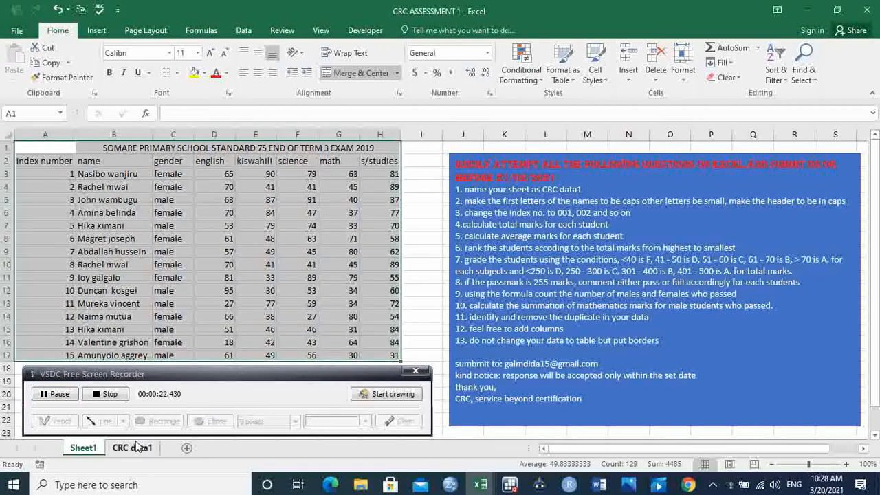
{"action": "left_click", "coordinate": [133, 448]}
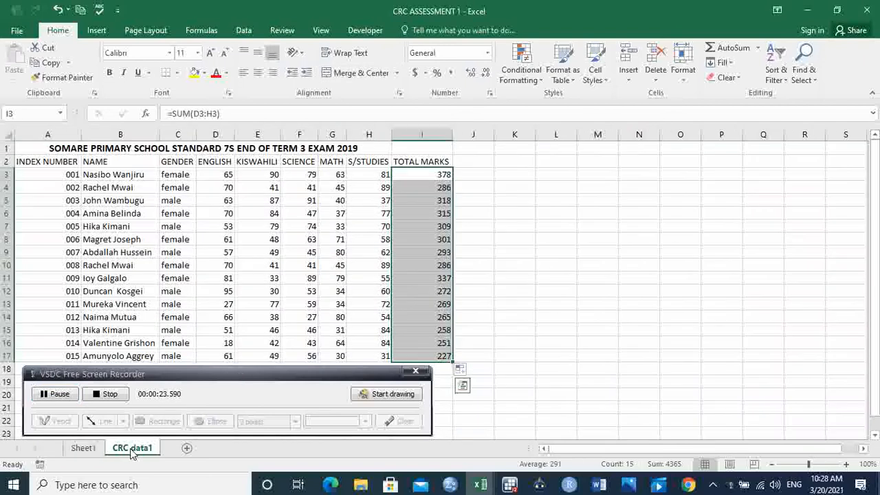
{"action": "left_click", "coordinate": [470, 161]}
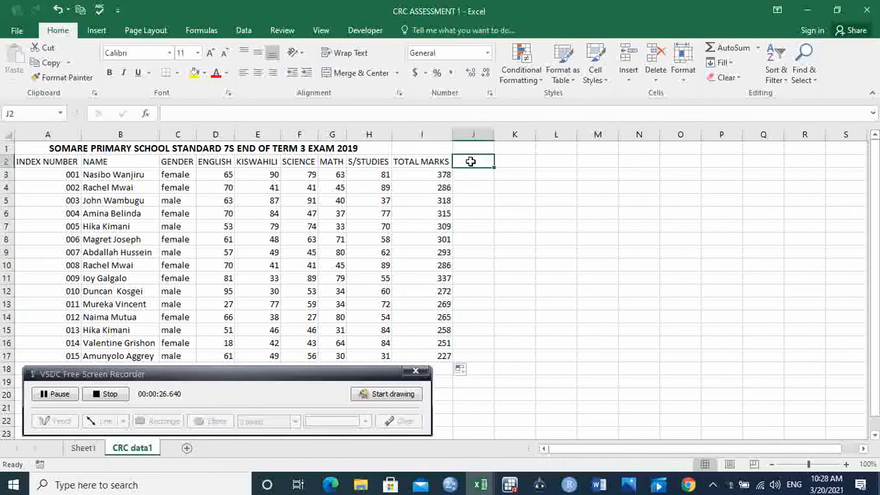
{"action": "type", "text": "AVER"}
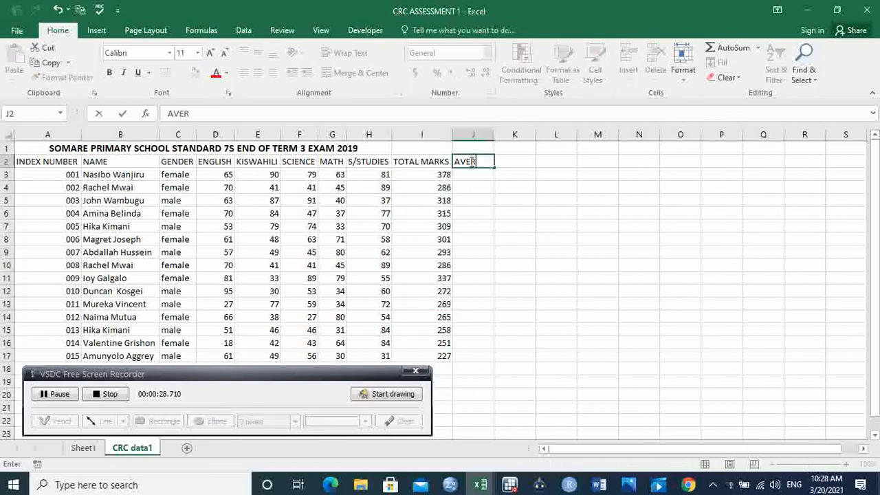
{"action": "type", "text": "AGE M"}
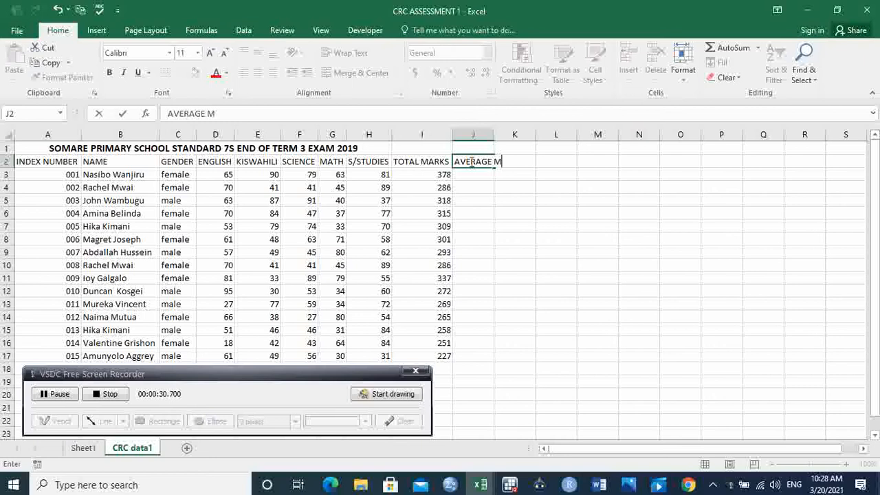
{"action": "type", "text": "ARKS"}
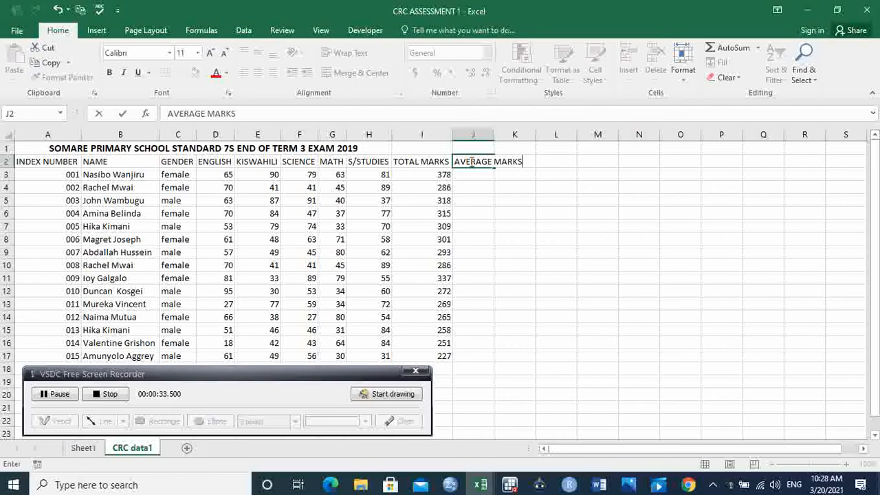
{"action": "left_click", "coordinate": [520, 177]}
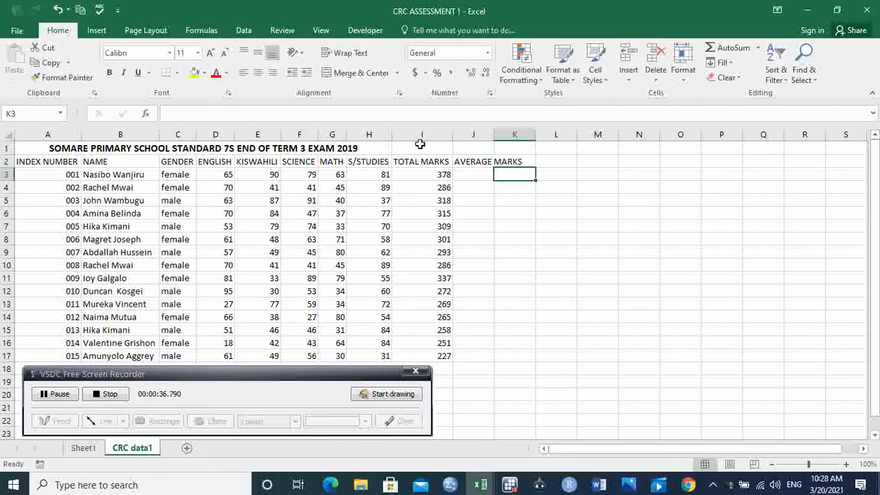
{"action": "double_click", "coordinate": [493, 135]}
Enter the formula =AVERAGE(D3:H3) in cell J3 to average the first student's subject marks
{"action": "left_click", "coordinate": [481, 175]}
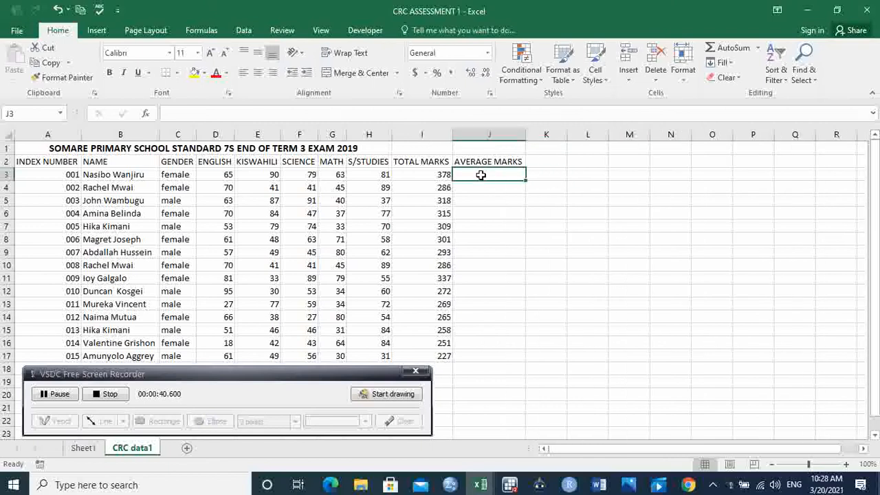
{"action": "type", "text": "="}
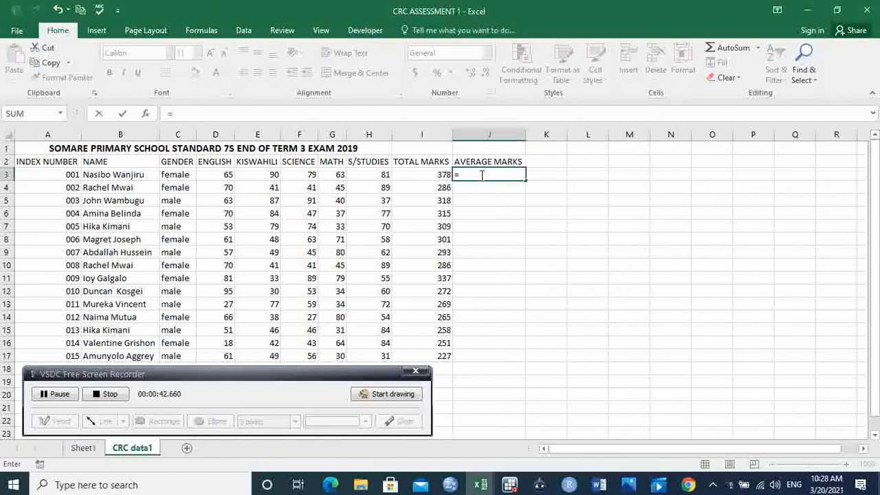
{"action": "type", "text": "avera"}
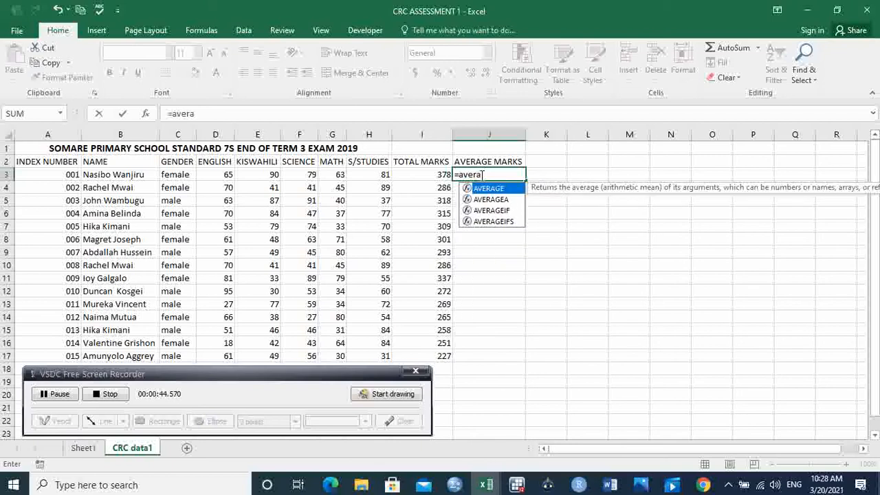
{"action": "key", "text": "Tab"}
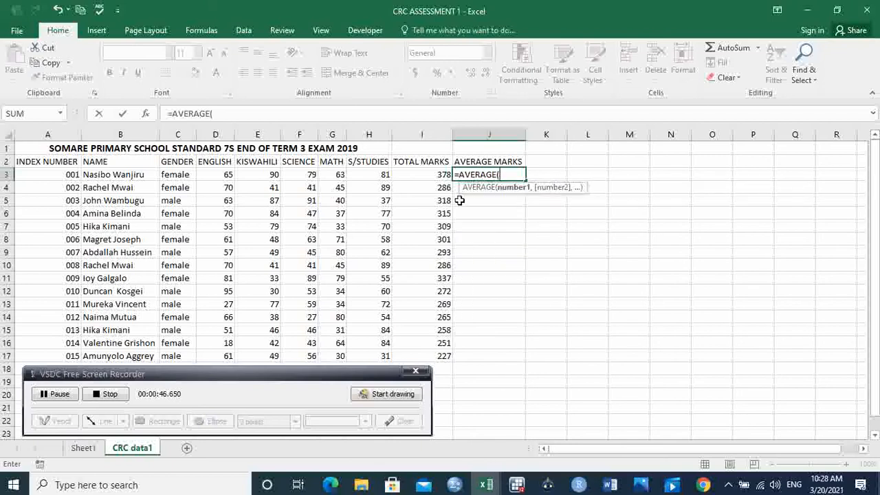
{"action": "left_click_drag", "start_coordinate": [220, 173], "coordinate": [370, 174]}
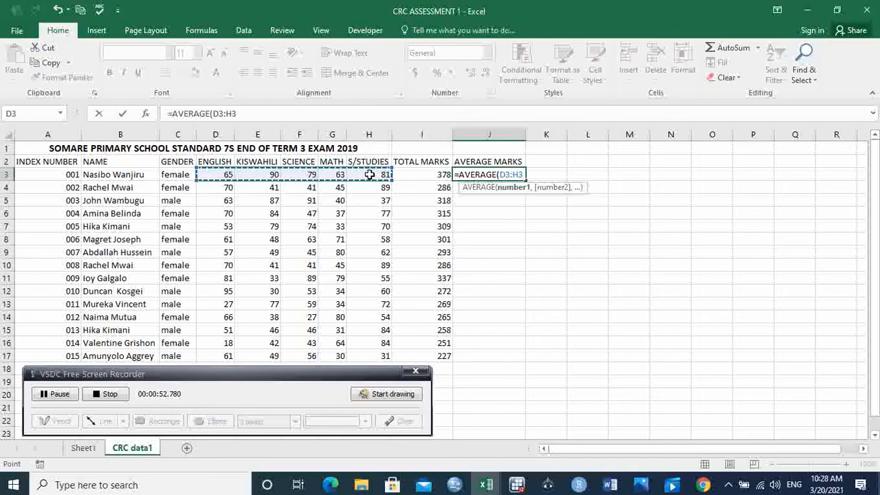
{"action": "key", "text": "Return"}
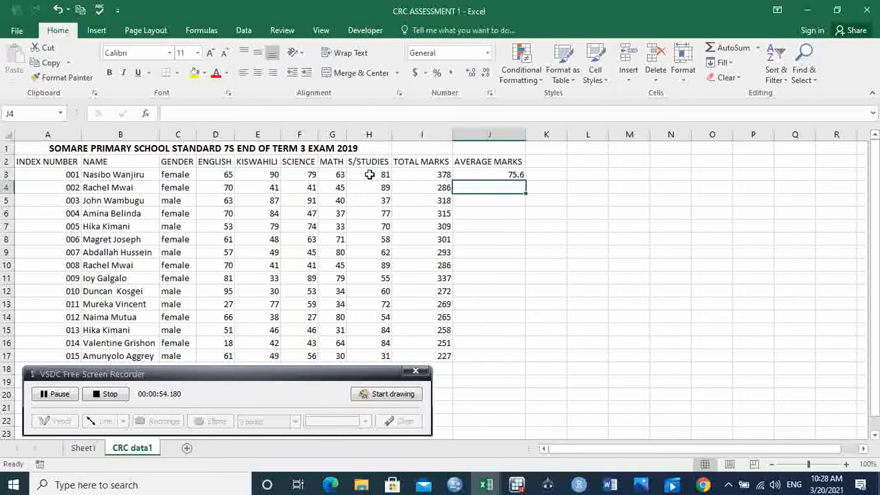
Fill the average formula down to J17 and format the averages with one decimal place
{"action": "left_click", "coordinate": [517, 174]}
{"action": "left_click_drag", "start_coordinate": [526, 180], "coordinate": [530, 361]}
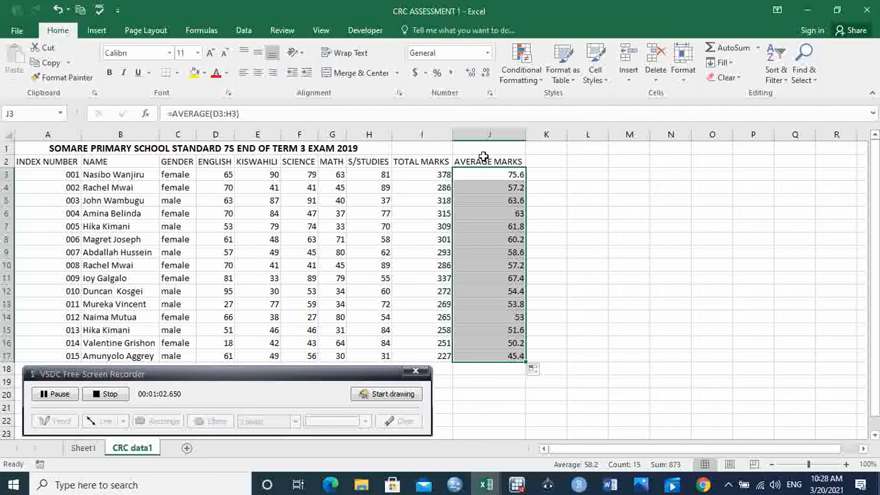
{"action": "left_click", "coordinate": [485, 76]}
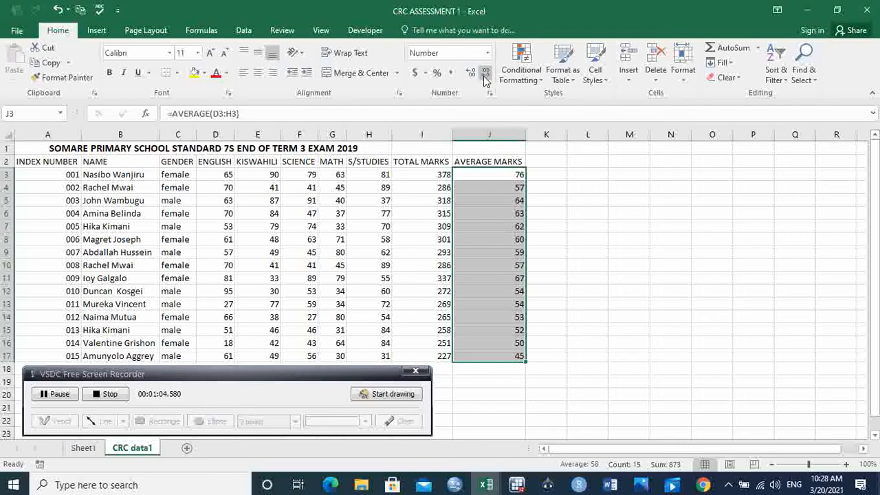
{"action": "left_click", "coordinate": [469, 80]}
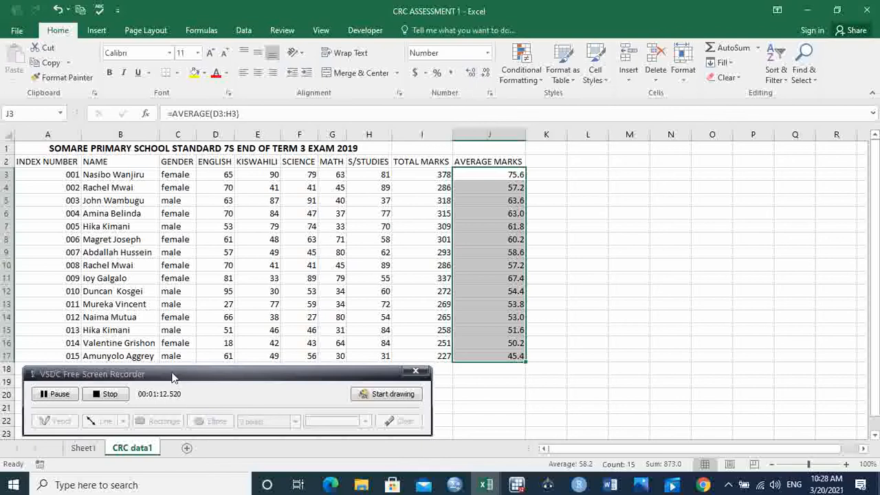
After checking the task list on Sheet1, enter the heading POSITION in cell K2 and widen column K
{"action": "left_click", "coordinate": [86, 449]}
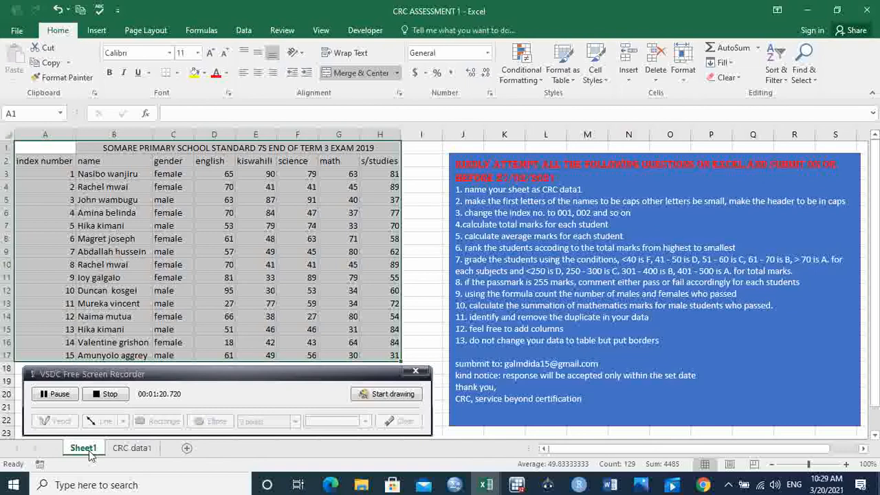
{"action": "left_click", "coordinate": [134, 450]}
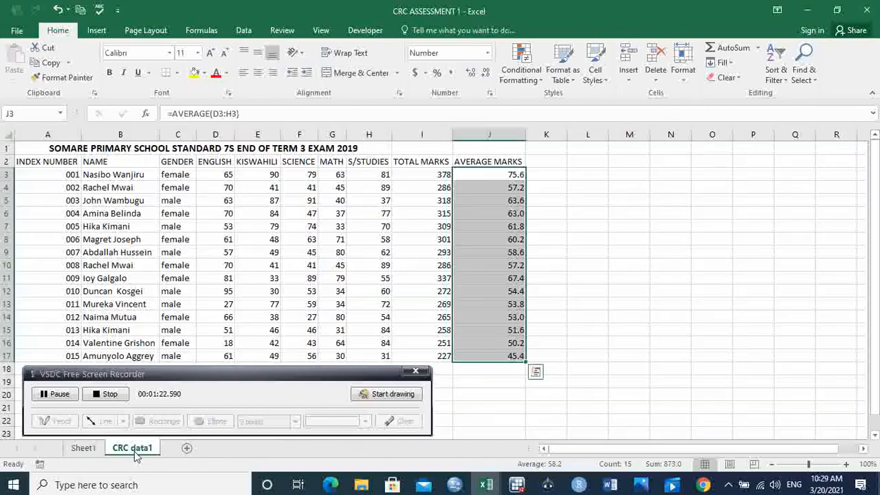
{"action": "left_click", "coordinate": [546, 163]}
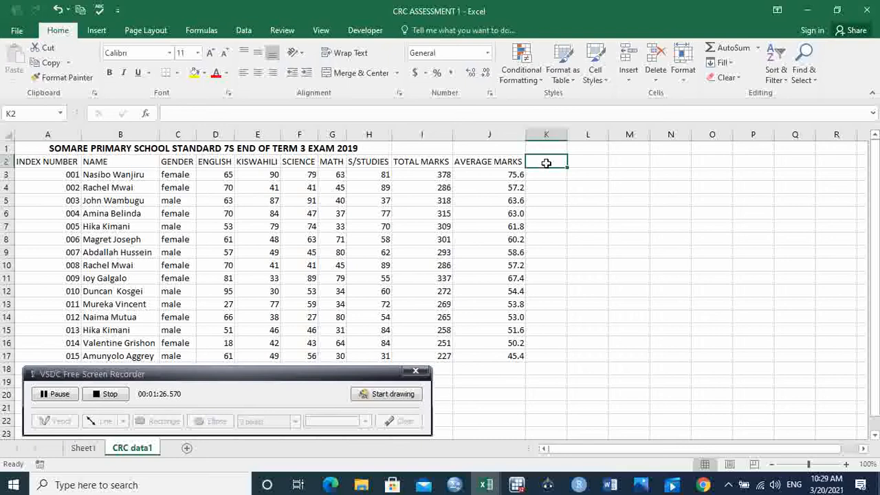
{"action": "type", "text": "POSITION"}
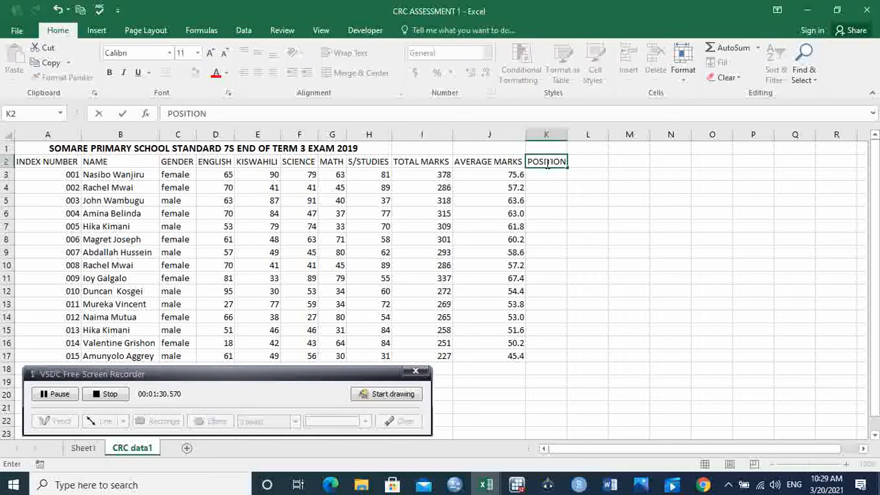
{"action": "left_click", "coordinate": [621, 184]}
{"action": "left_click_drag", "start_coordinate": [565, 135], "coordinate": [566, 135]}
{"action": "left_click", "coordinate": [543, 174]}
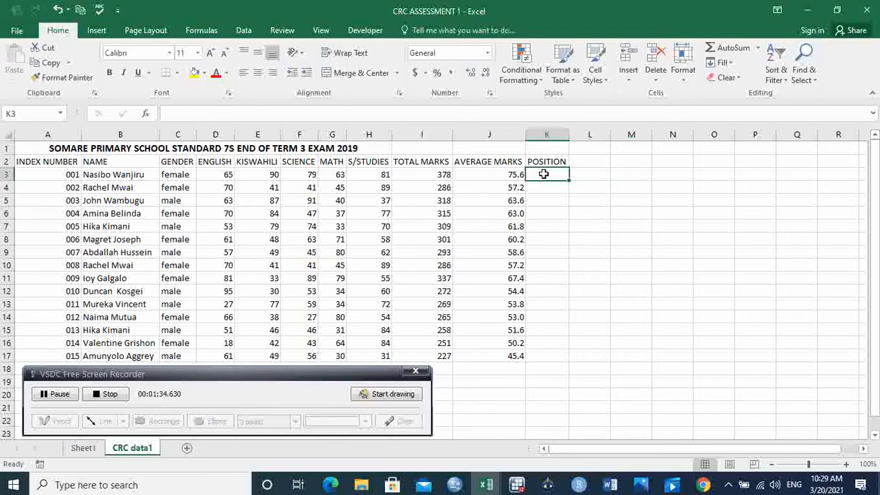
Enter =RANK.EQ(I3,$I$3:$I$17,0) in cell K3 to rank totals descending, then fill it down to K17
{"action": "type", "text": "=ranj"}
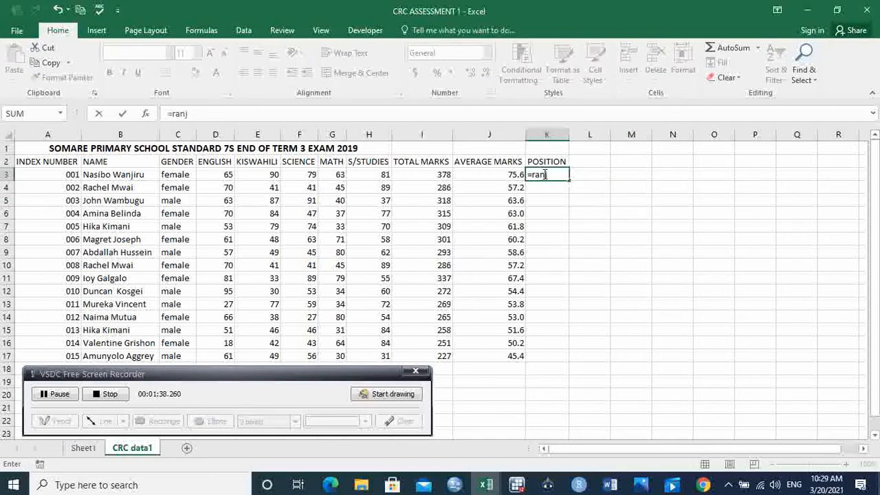
{"action": "key", "text": "BackSpace"}
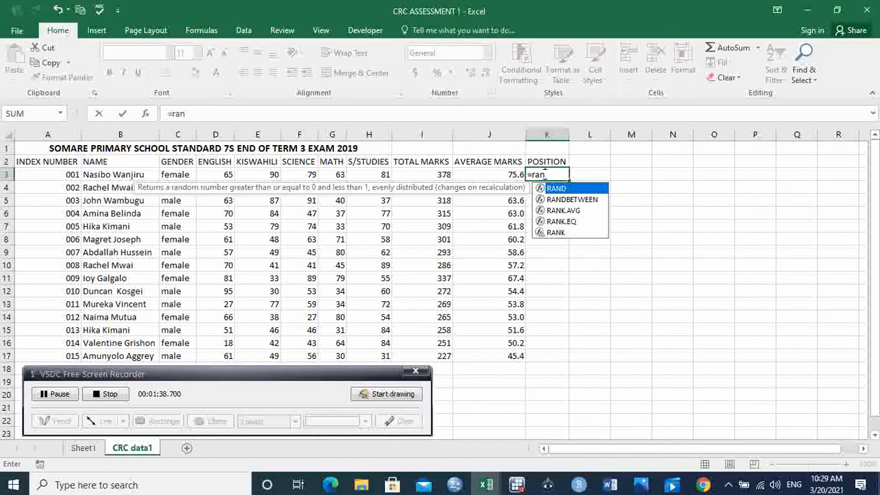
{"action": "type", "text": "k"}
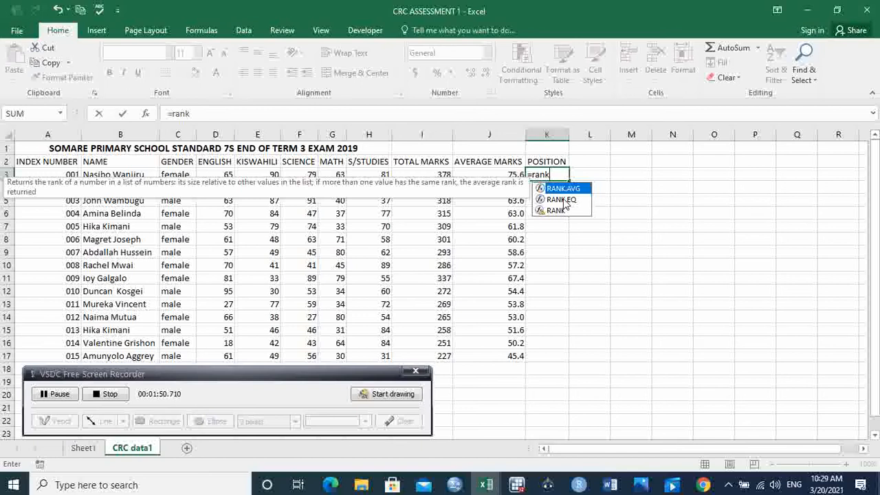
{"action": "left_click", "coordinate": [565, 201]}
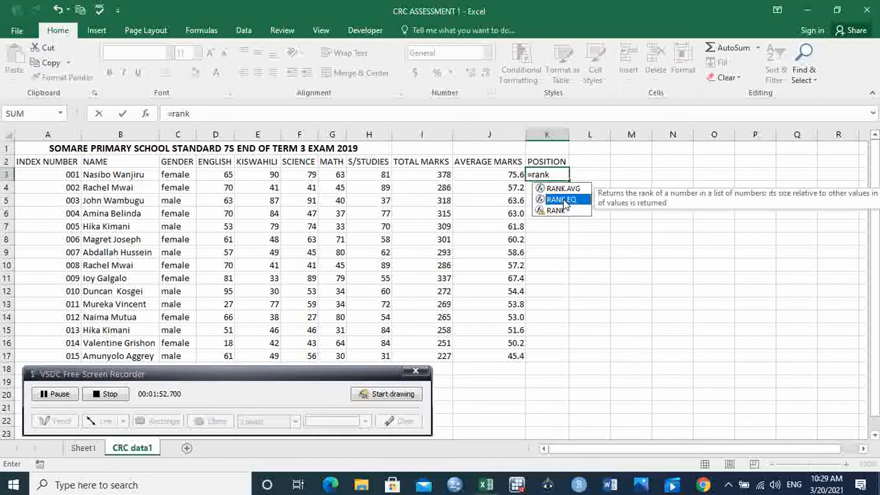
{"action": "double_click", "coordinate": [564, 202]}
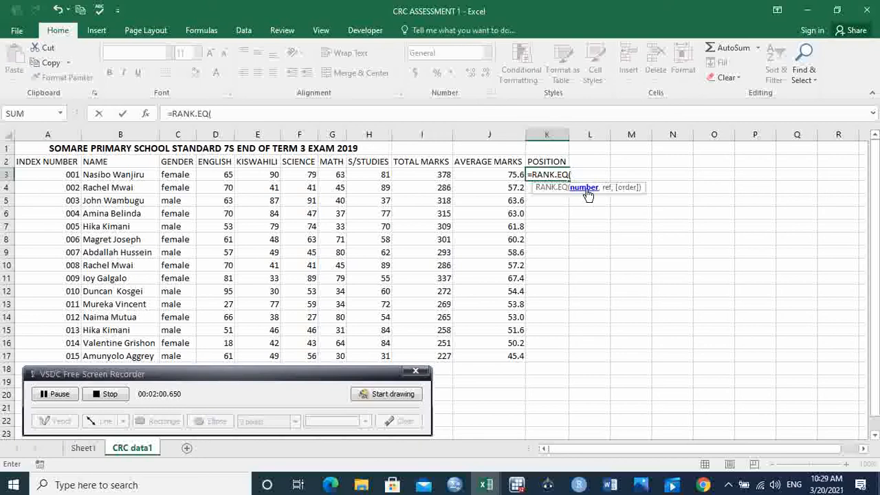
{"action": "left_click", "coordinate": [440, 176]}
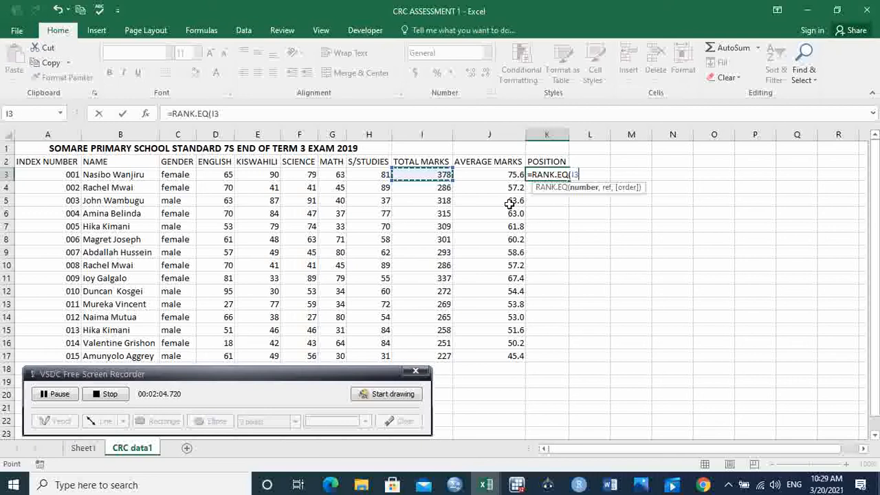
{"action": "type", "text": ","}
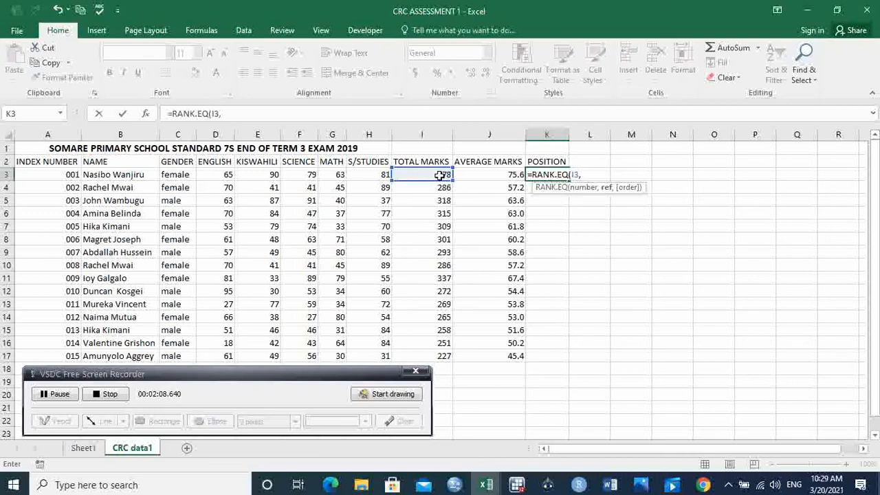
{"action": "left_click_drag", "start_coordinate": [443, 177], "coordinate": [441, 351]}
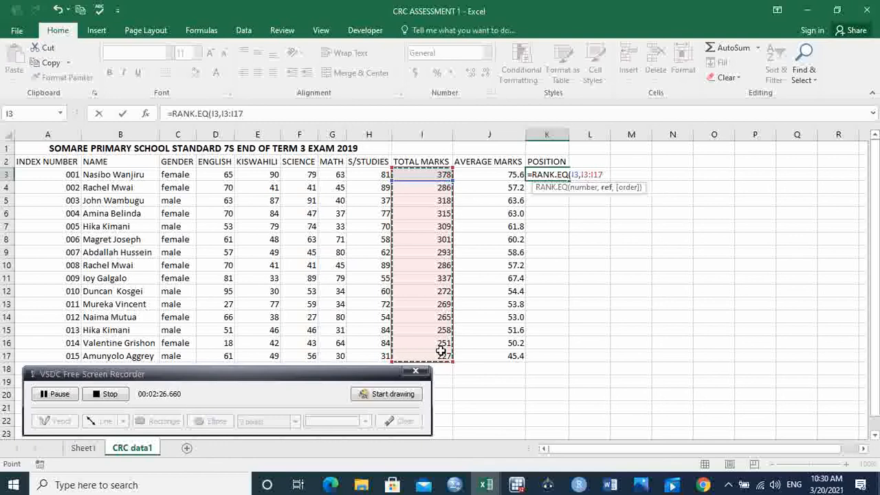
{"action": "key", "text": "F4"}
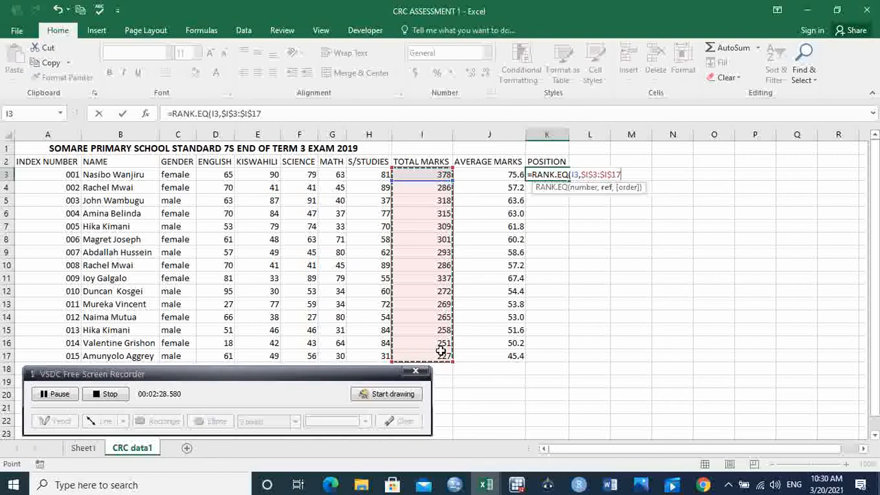
{"action": "type", "text": ","}
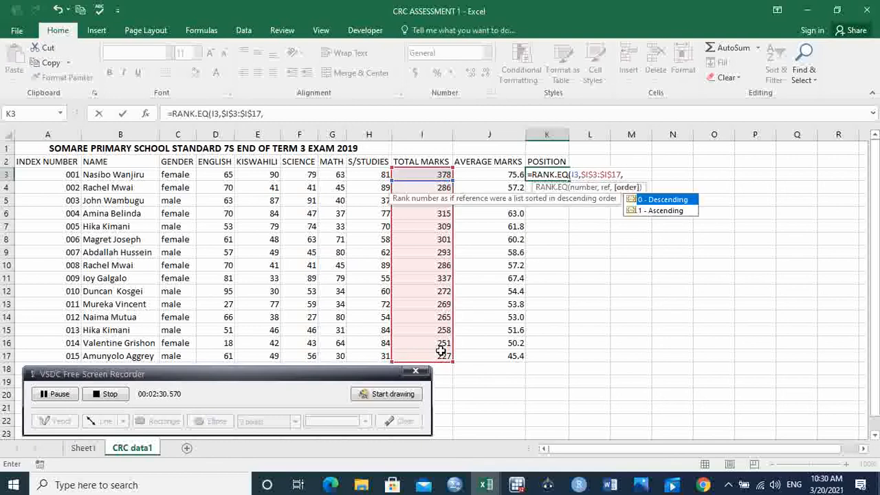
{"action": "type", "text": "0"}
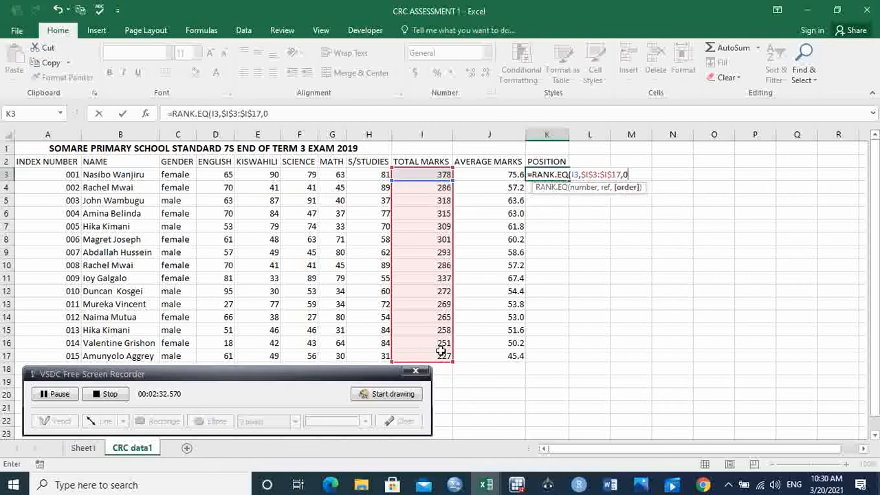
{"action": "type", "text": ")"}
{"action": "key", "text": "Return"}
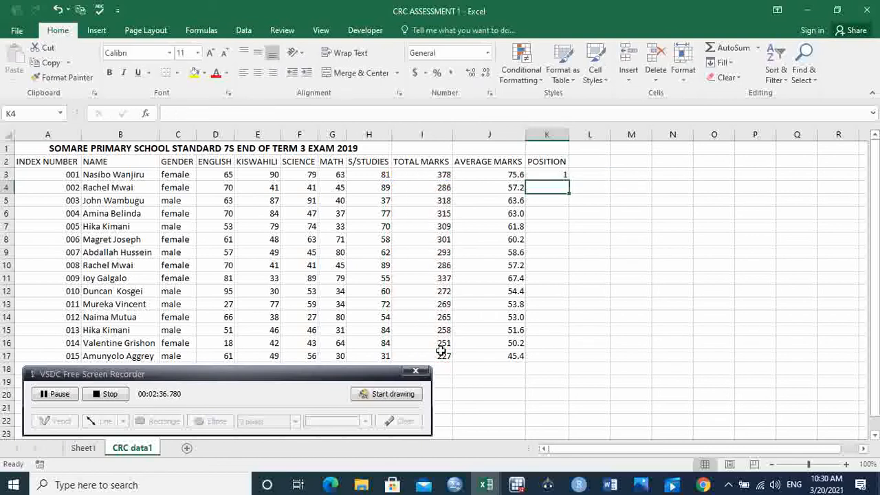
{"action": "left_click", "coordinate": [563, 180]}
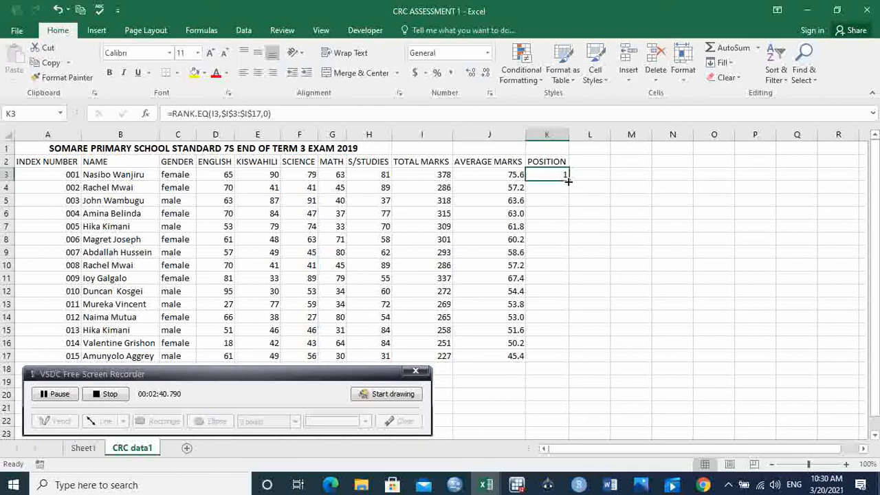
{"action": "double_click", "coordinate": [568, 180]}
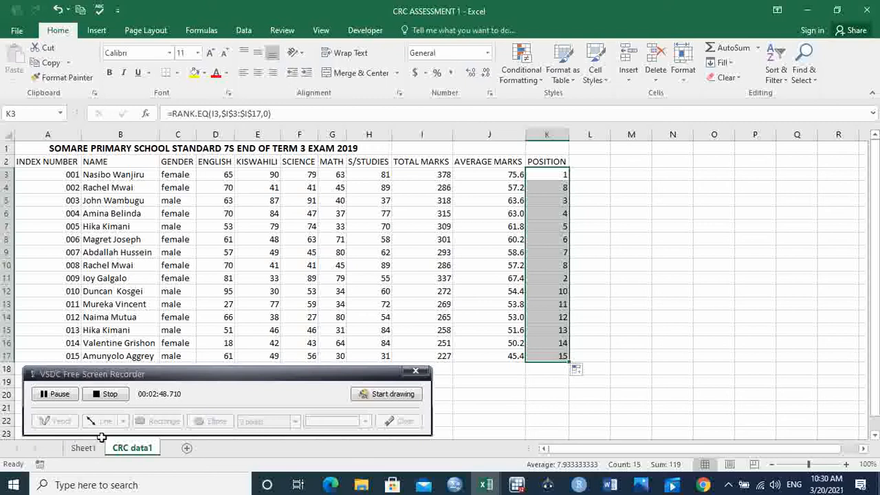
Review the task list on Sheet1, then return to the CRC data1 sheet of the assessment workbook
{"action": "left_click", "coordinate": [84, 448]}
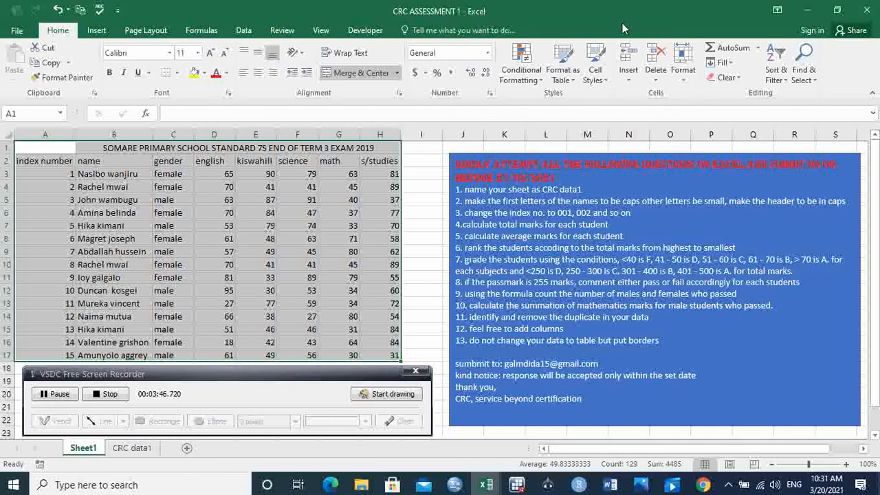
{"action": "left_click", "coordinate": [804, 17]}
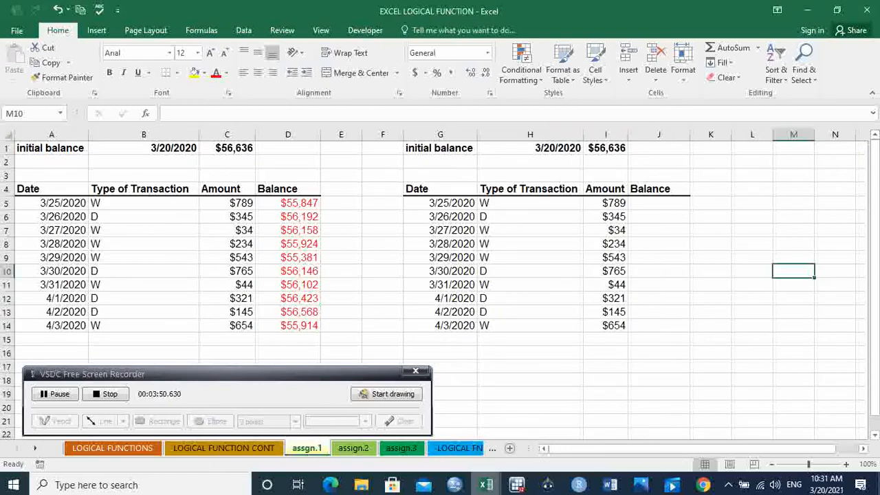
{"action": "mouse_move", "coordinate": [486, 485]}
{"action": "left_click", "coordinate": [731, 435]}
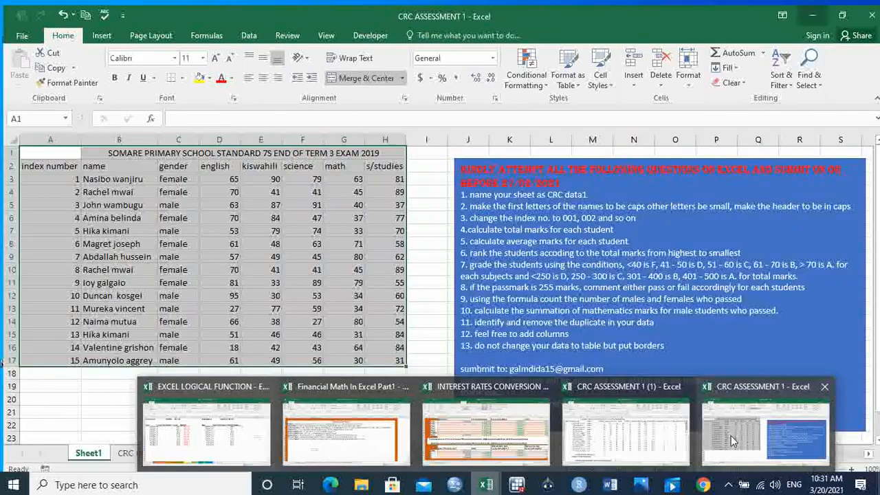
{"action": "left_click", "coordinate": [133, 449]}
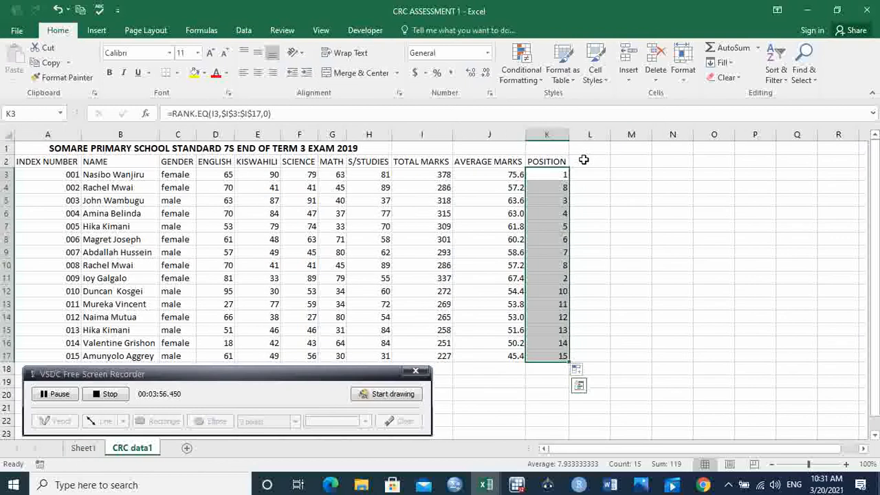
Enter the heading OVERAL GRADE in cell L2 and widen column L to fit it
{"action": "left_click", "coordinate": [583, 160]}
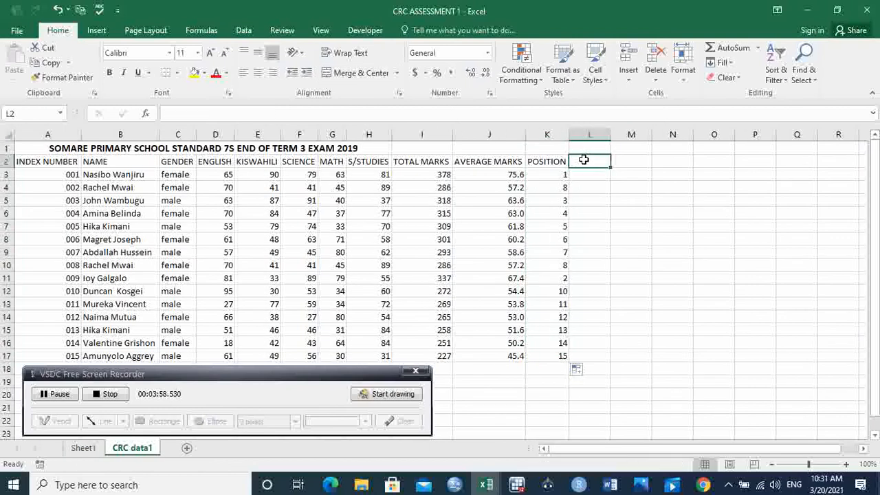
{"action": "type", "text": "OVERAL"}
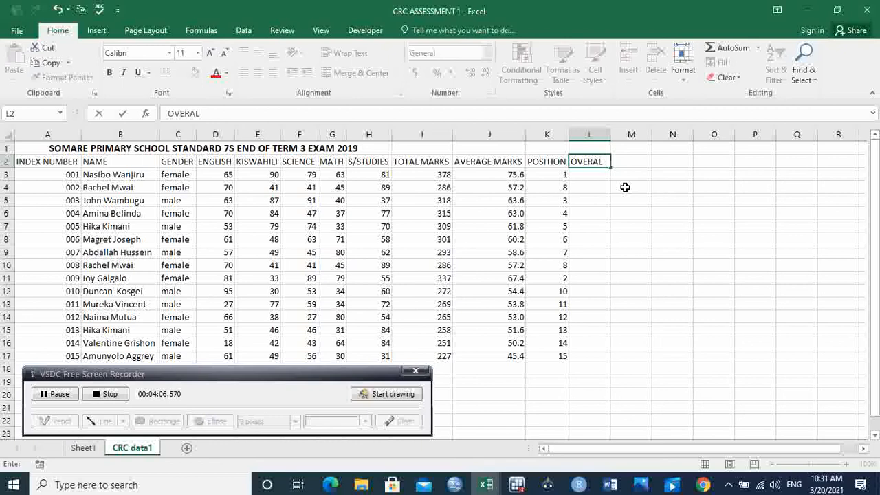
{"action": "type", "text": "GRADE"}
{"action": "left_click", "coordinate": [591, 178]}
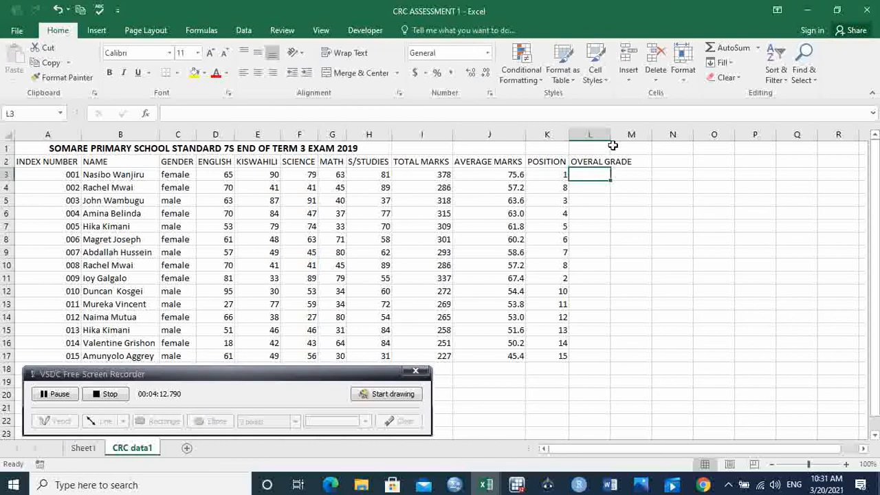
{"action": "left_click_drag", "start_coordinate": [610, 136], "coordinate": [635, 136]}
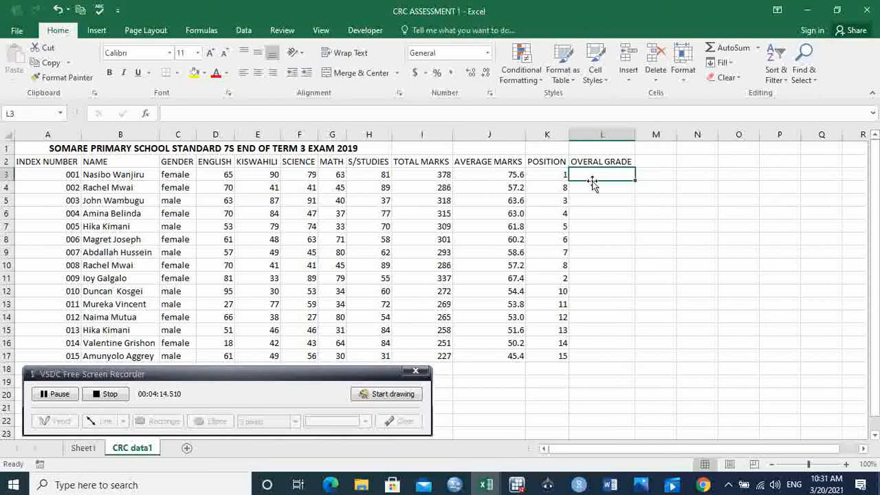
Start an IF formula in cell L3 that tests whether the total in I3 is less than a value
{"action": "type", "text": "="}
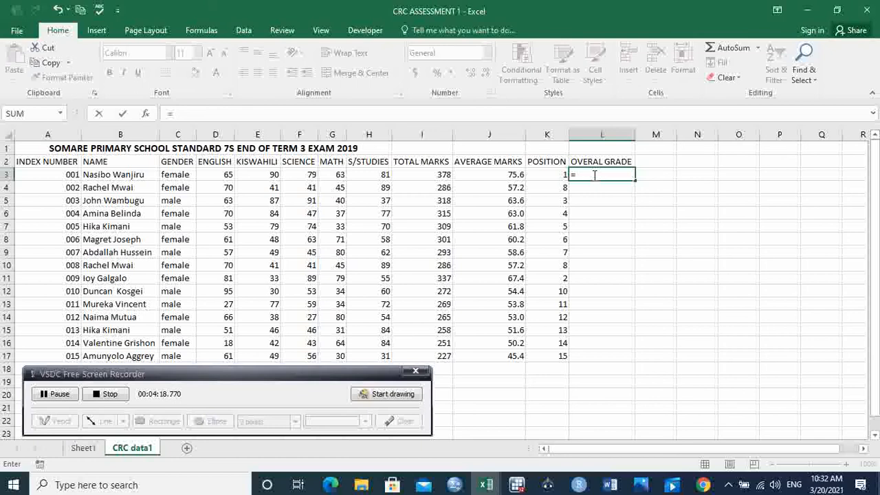
{"action": "type", "text": "if"}
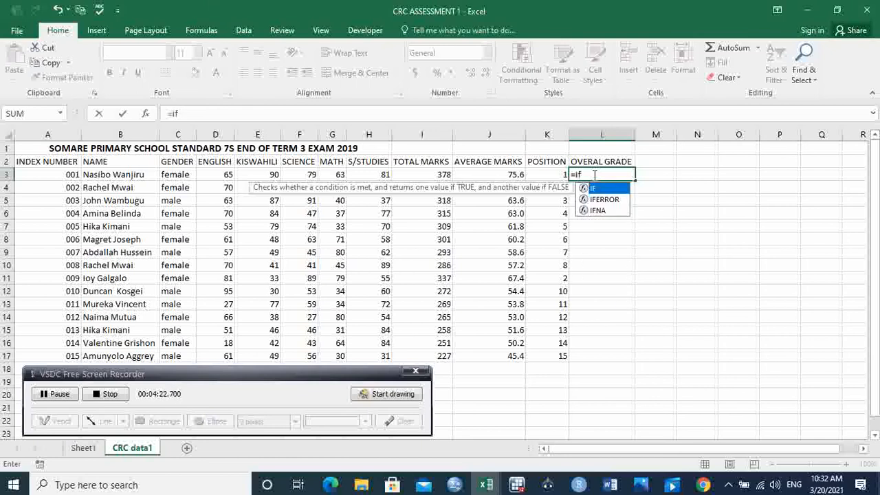
{"action": "key", "text": "Tab"}
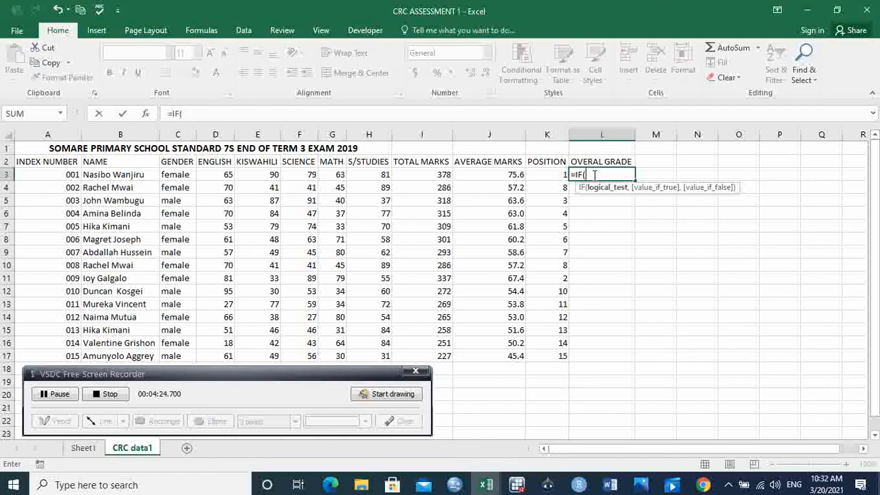
{"action": "left_click", "coordinate": [445, 175]}
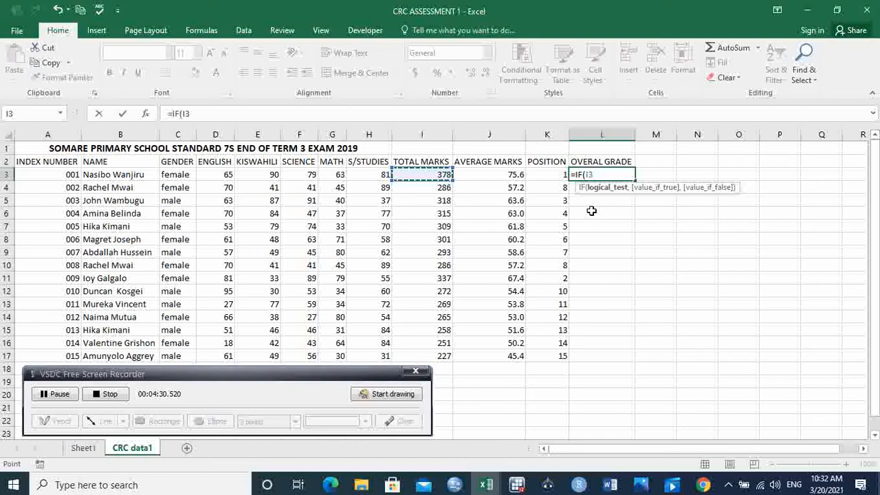
{"action": "type", "text": "<"}
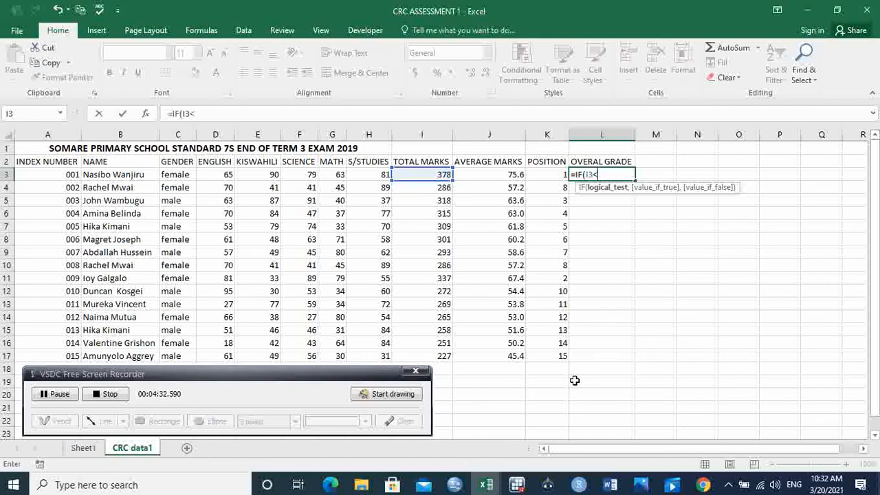
{"action": "left_click", "coordinate": [83, 448]}
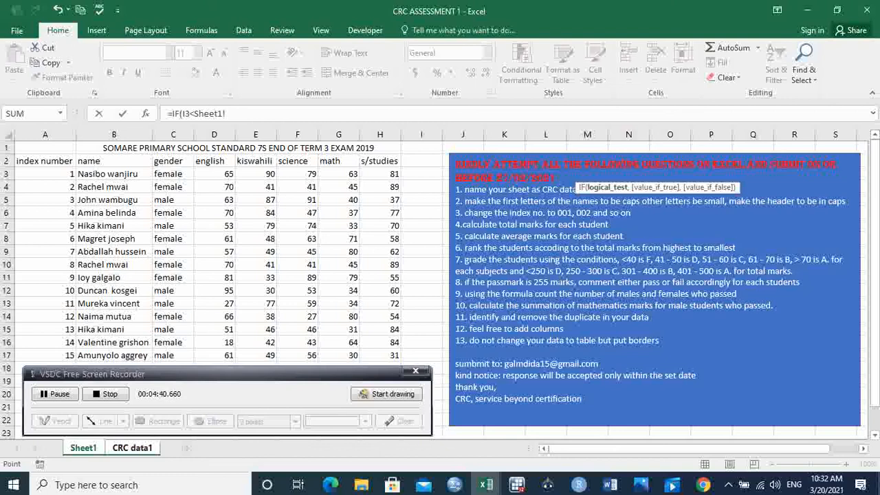
{"action": "left_click", "coordinate": [141, 451]}
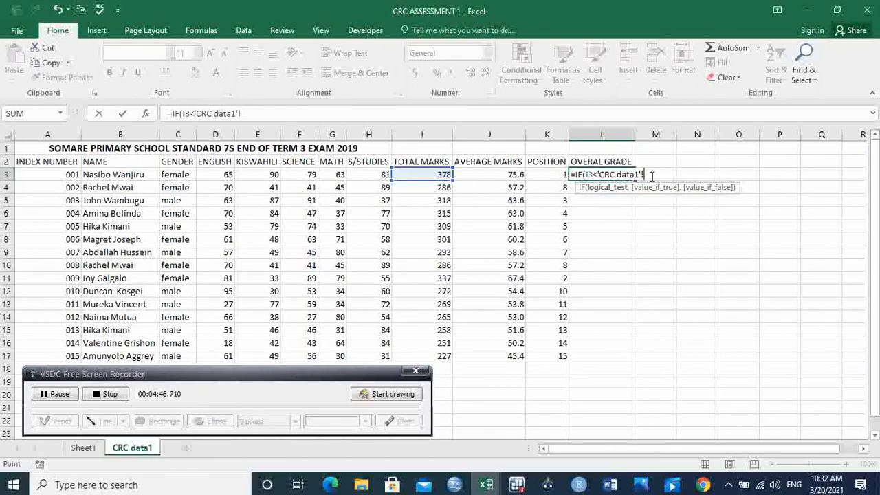
{"action": "key", "text": "BackSpace"}
{"action": "key", "text": "BackSpace"}
{"action": "key", "text": "BackSpace"}
{"action": "key", "text": "BackSpace"}
{"action": "key", "text": "BackSpace"}
{"action": "key", "text": "BackSpace"}
{"action": "key", "text": "BackSpace"}
{"action": "key", "text": "BackSpace"}
{"action": "key", "text": "BackSpace"}
{"action": "key", "text": "BackSpace"}
{"action": "key", "text": "BackSpace"}
{"action": "key", "text": "BackSpace"}
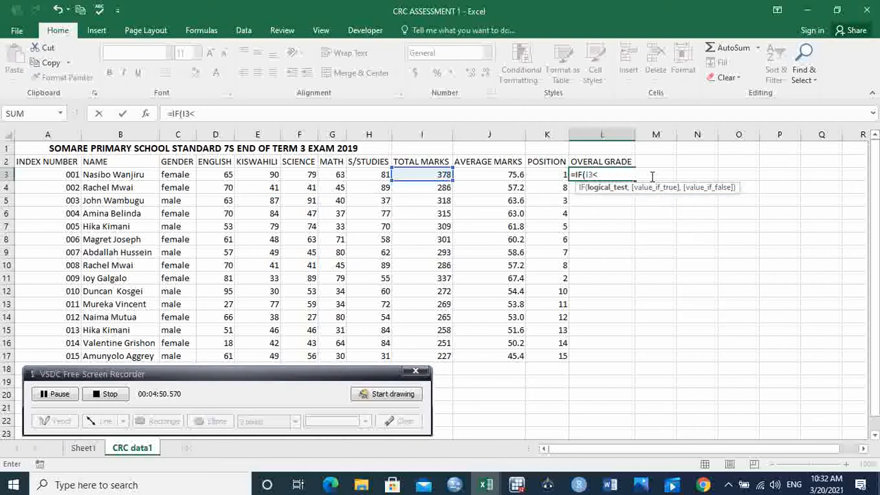
Complete the first test as I3<250 returning "D" in the grade formula
{"action": "type", "text": "250,"}
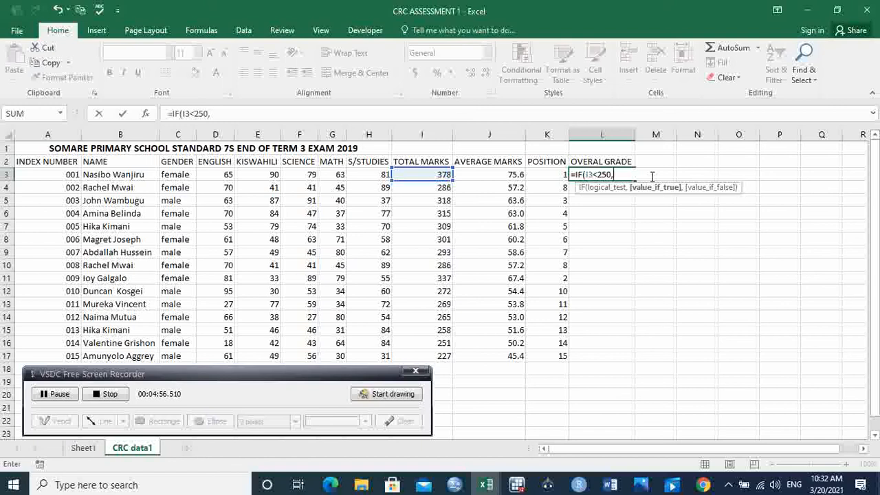
{"action": "type", "text": "\"D\","}
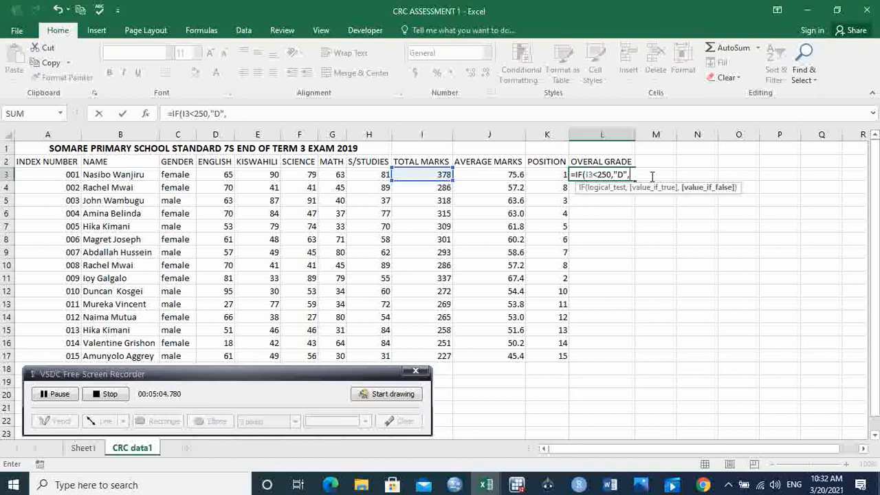
{"action": "type", "text": "if"}
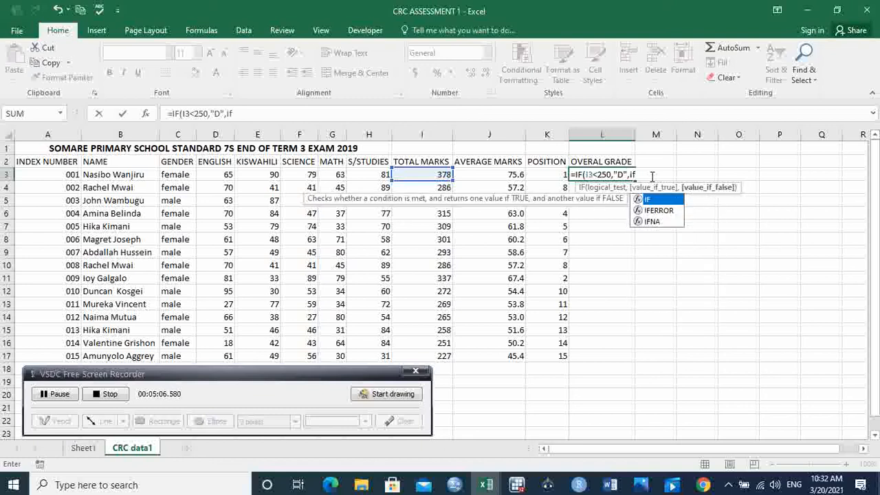
Nest a second IF in the false argument that tests whether the total in I3 is less than a value
{"action": "key", "text": "Tab"}
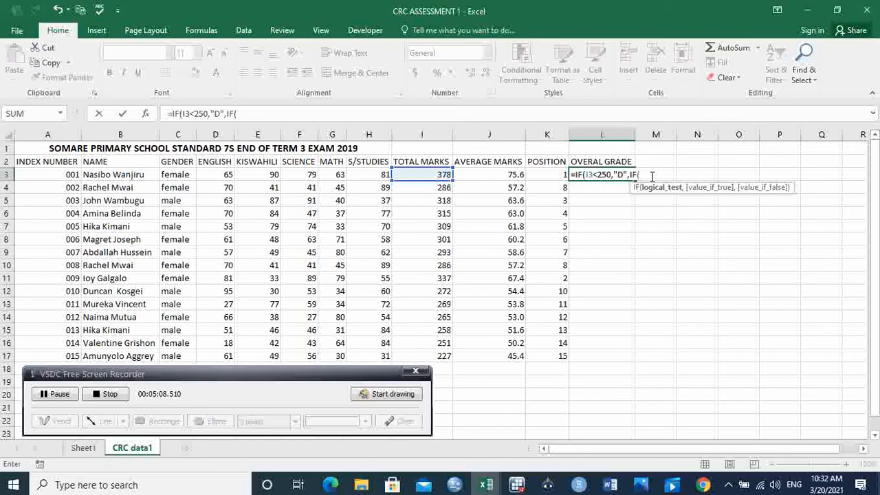
{"action": "left_click", "coordinate": [431, 174]}
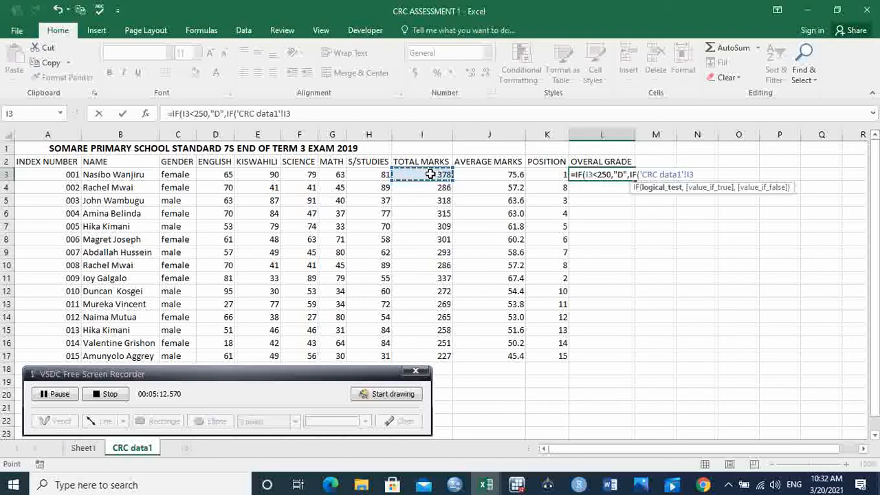
{"action": "key", "text": "BackSpace"}
{"action": "key", "text": "BackSpace"}
{"action": "key", "text": "BackSpace"}
{"action": "key", "text": "BackSpace"}
{"action": "key", "text": "BackSpace"}
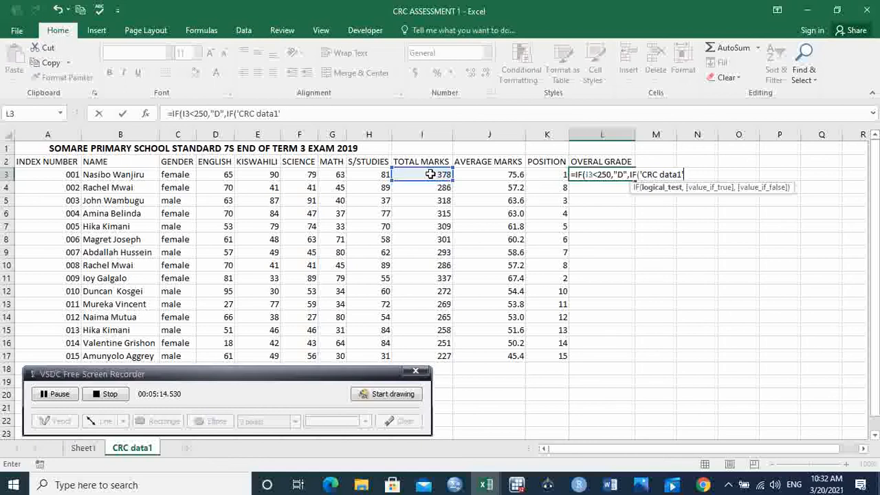
{"action": "key", "text": "BackSpace"}
{"action": "key", "text": "BackSpace"}
{"action": "key", "text": "BackSpace"}
{"action": "key", "text": "BackSpace"}
{"action": "key", "text": "BackSpace"}
{"action": "key", "text": "BackSpace"}
{"action": "key", "text": "BackSpace"}
{"action": "key", "text": "BackSpace"}
{"action": "key", "text": "BackSpace"}
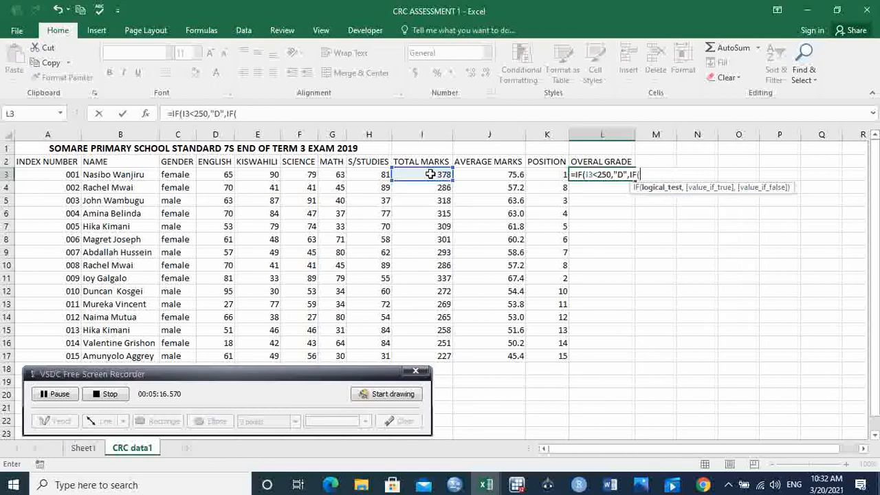
{"action": "left_click", "coordinate": [436, 174]}
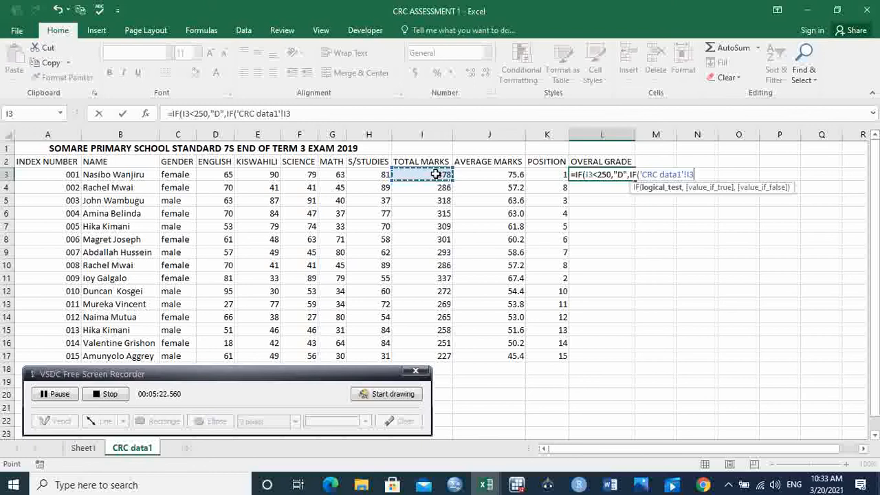
{"action": "type", "text": "<"}
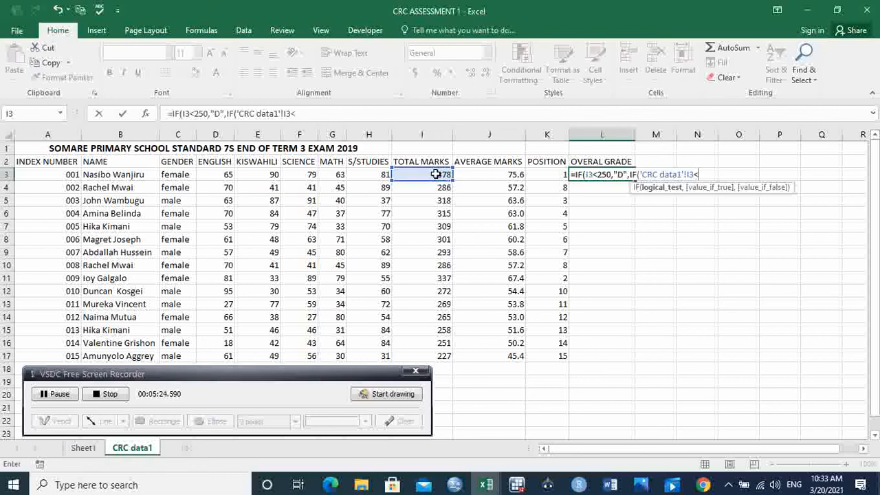
{"action": "left_click", "coordinate": [80, 449]}
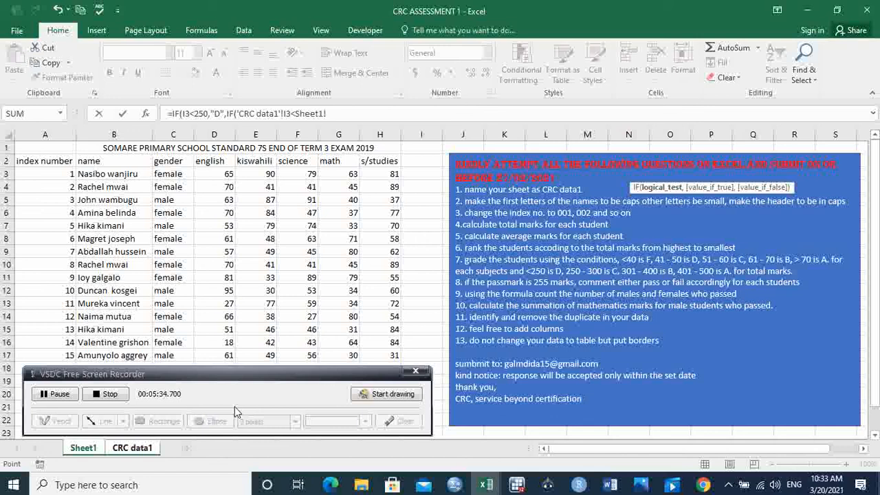
{"action": "left_click", "coordinate": [132, 447]}
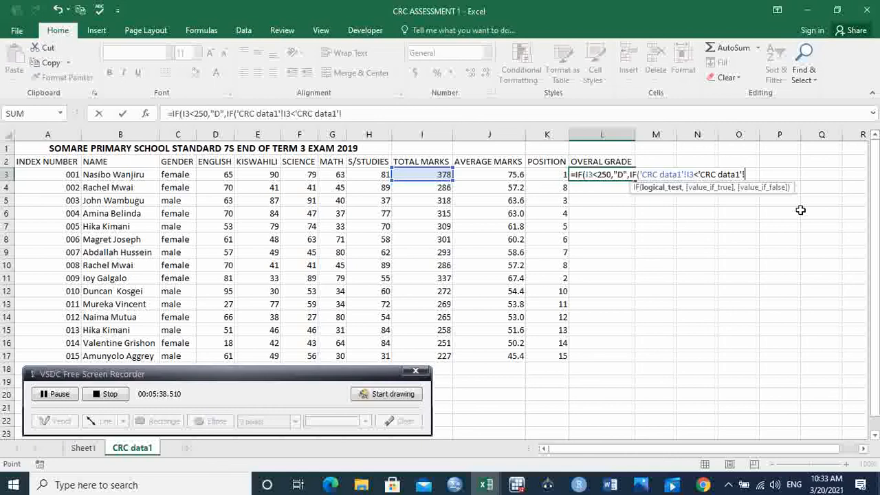
{"action": "key", "text": "BackSpace"}
{"action": "key", "text": "BackSpace"}
{"action": "key", "text": "BackSpace"}
{"action": "key", "text": "BackSpace"}
{"action": "key", "text": "BackSpace"}
{"action": "key", "text": "BackSpace"}
{"action": "key", "text": "BackSpace"}
{"action": "key", "text": "BackSpace"}
{"action": "key", "text": "BackSpace"}
{"action": "key", "text": "BackSpace"}
{"action": "key", "text": "BackSpace"}
{"action": "key", "text": "BackSpace"}
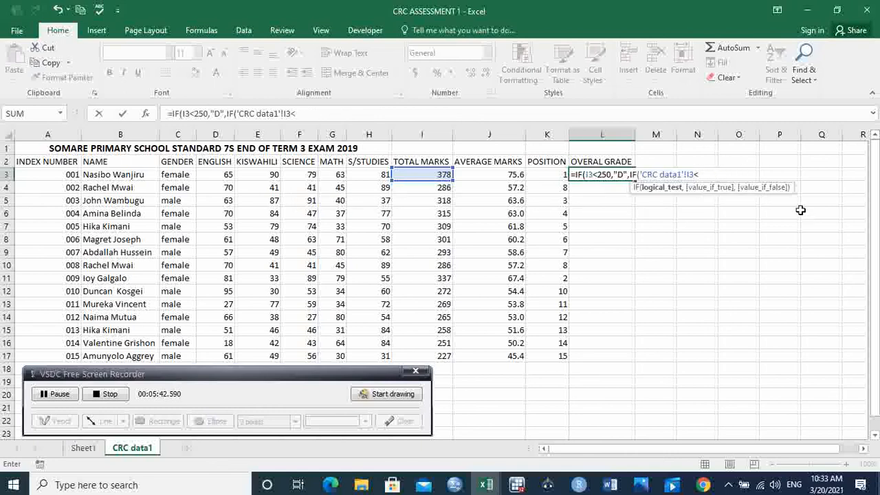
Complete the second test as less than 300 returning "C"
{"action": "type", "text": "300"}
{"action": "type", "text": ","}
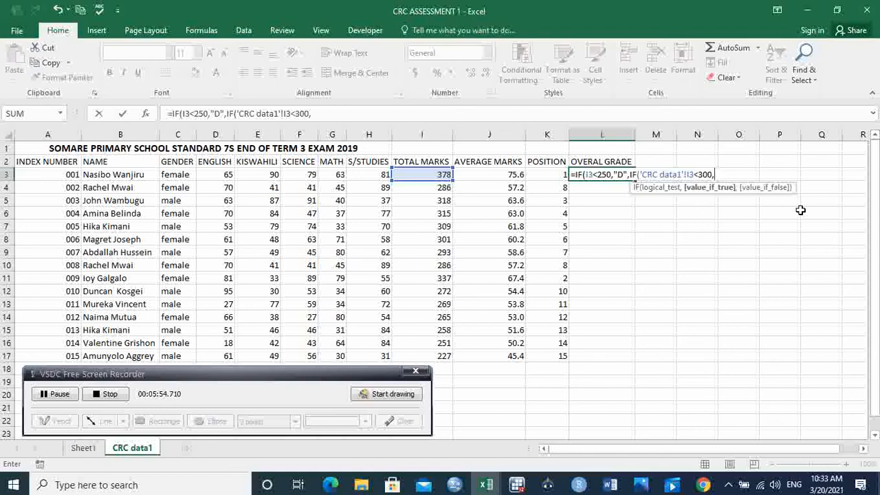
{"action": "type", "text": "\"C\","}
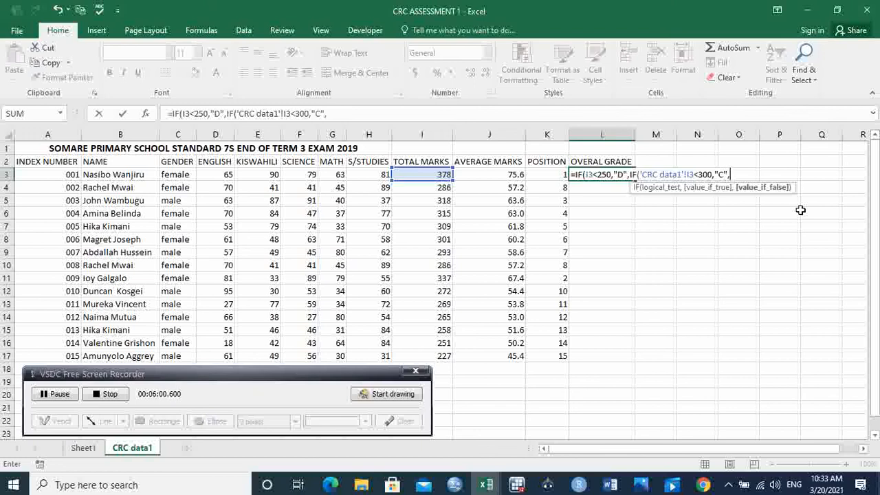
{"action": "type", "text": "if"}
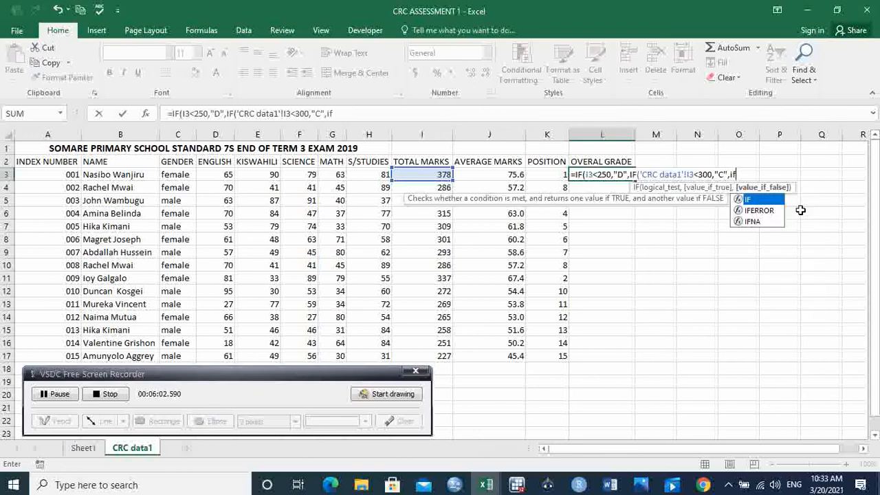
Nest a third IF in the false argument testing whether the total in I3 is less than 400, returning "B"
{"action": "key", "text": "Tab"}
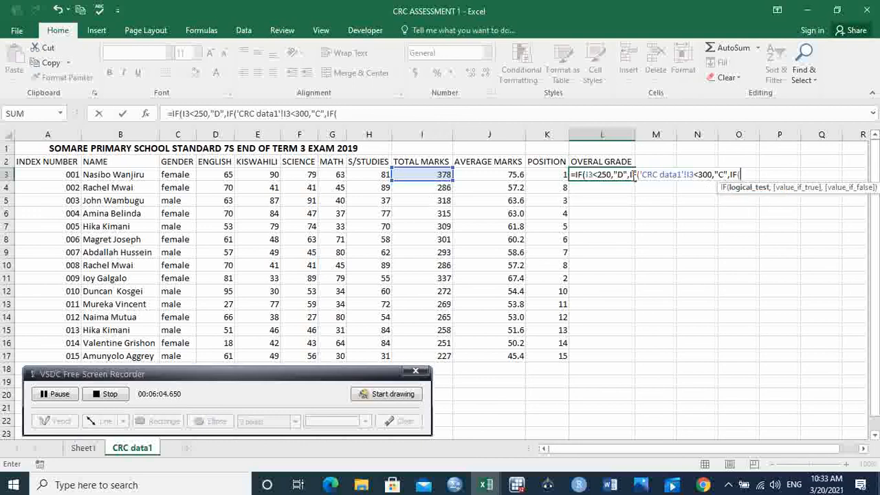
{"action": "left_click", "coordinate": [438, 176]}
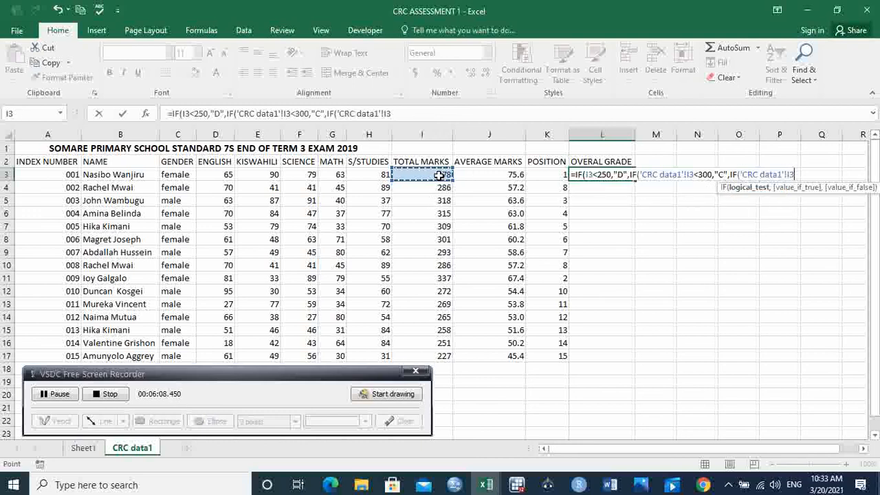
{"action": "type", "text": "<"}
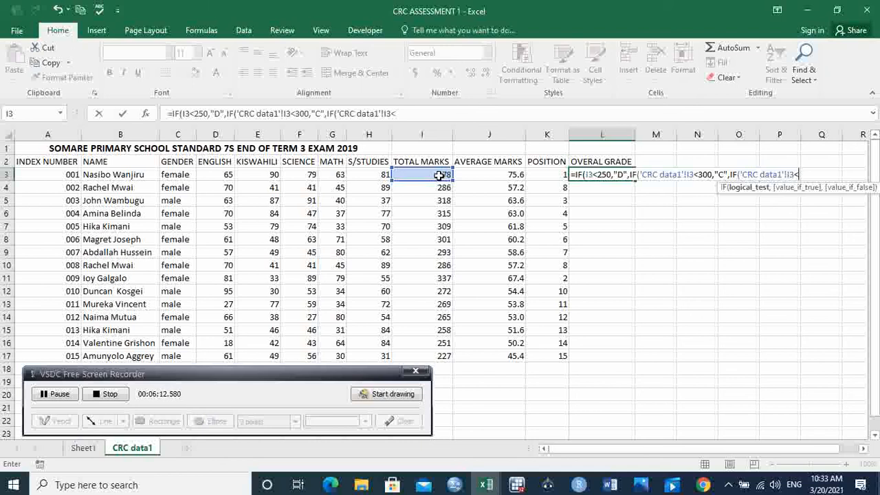
{"action": "type", "text": "400,"}
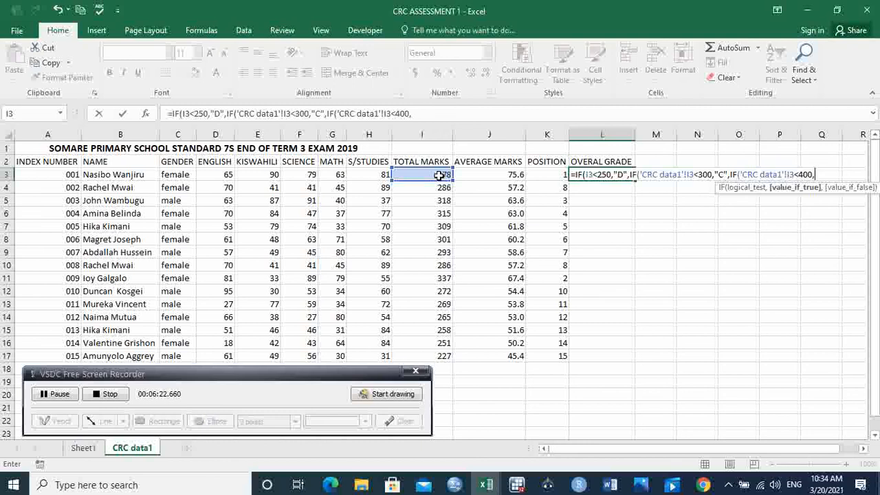
{"action": "type", "text": "\"B\",if"}
Nest a fourth IF returning "A" when I3 is at least 400, otherwise 0, then close all brackets and enter the formula
{"action": "key", "text": "Tab"}
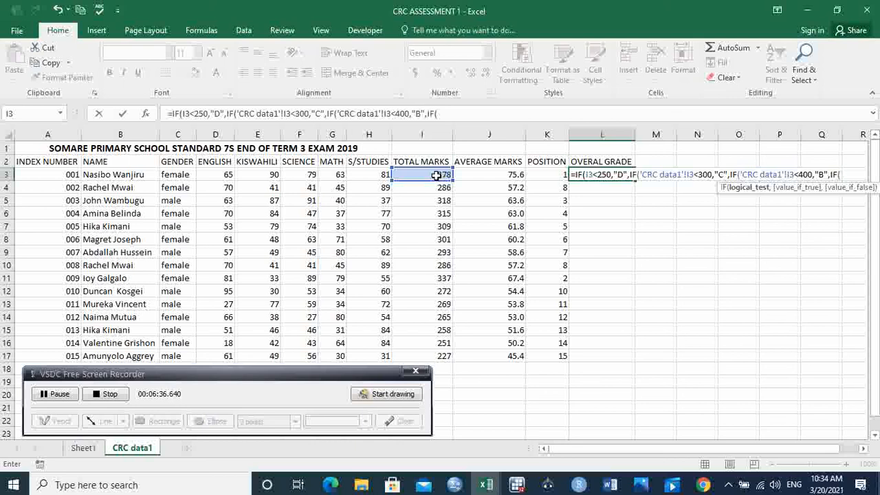
{"action": "left_click", "coordinate": [432, 176]}
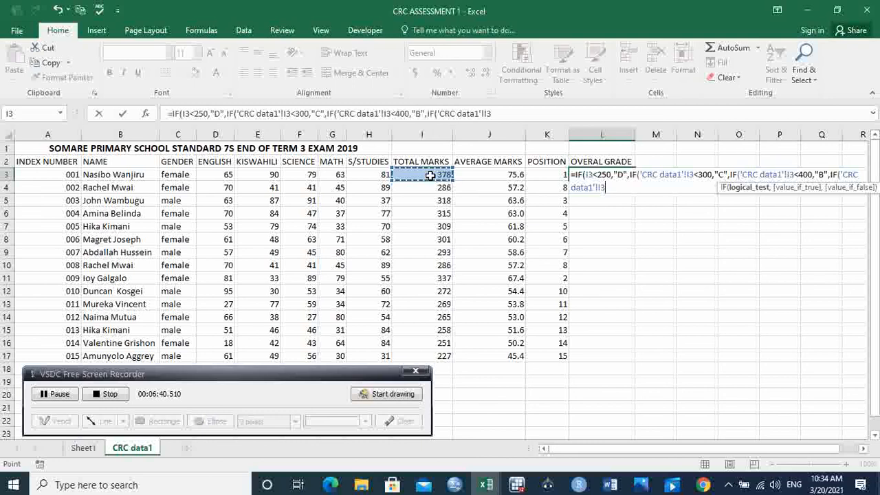
{"action": "type", "text": ">"}
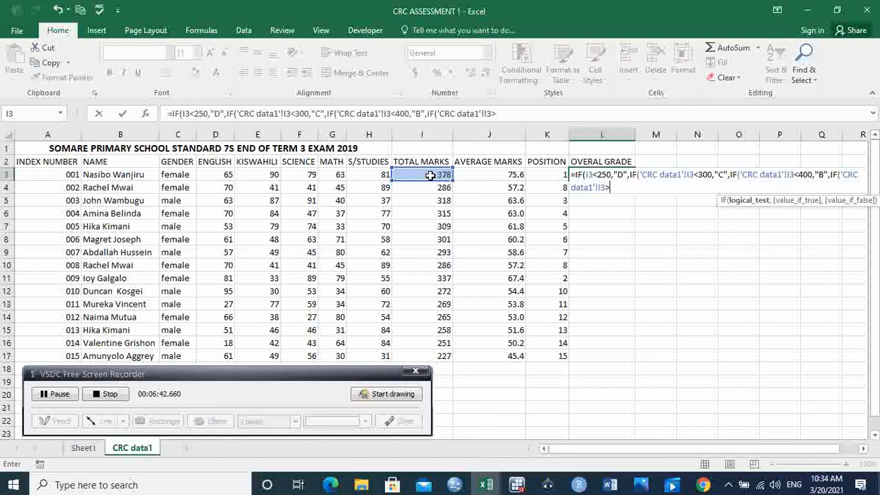
{"action": "type", "text": "=400,"}
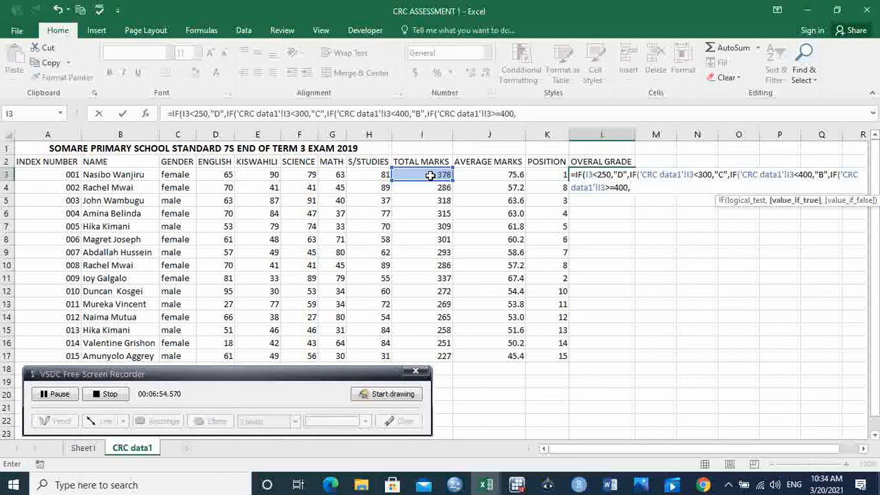
{"action": "type", "text": "\"A\","}
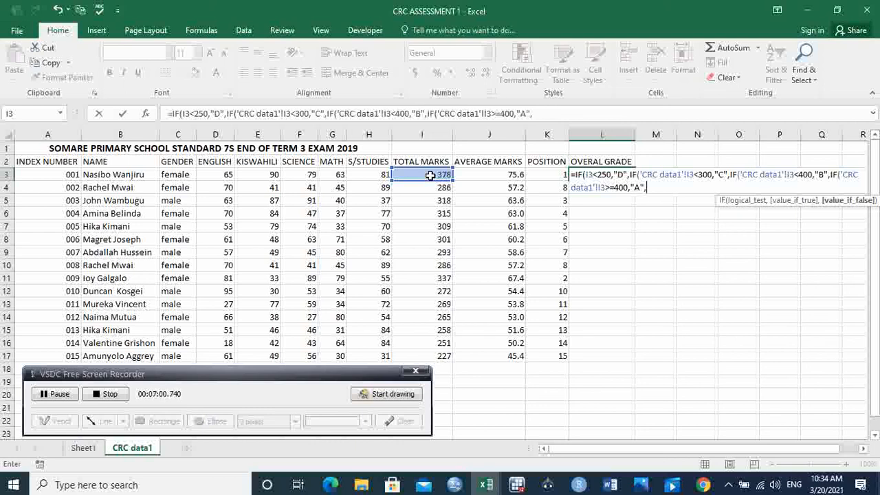
{"action": "type", "text": "0))))"}
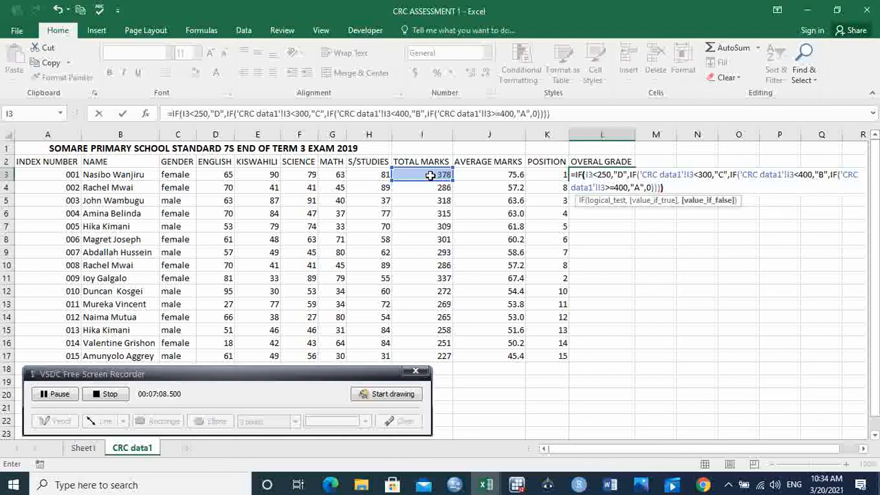
{"action": "key", "text": "Return"}
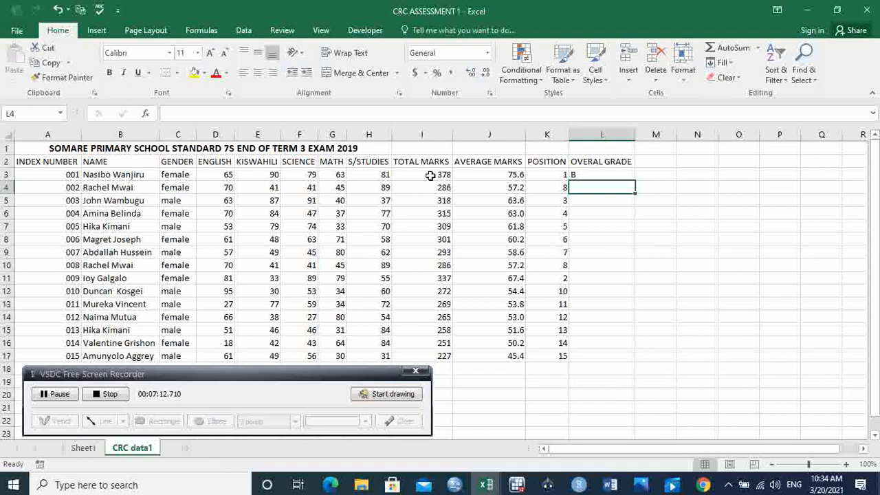
Fill the grade formula from L3 down through L17 for all students
{"action": "left_click", "coordinate": [614, 175]}
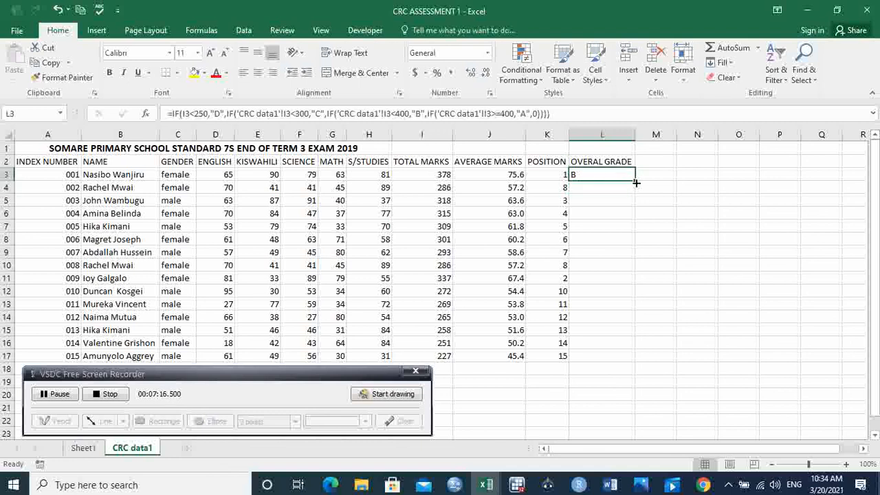
{"action": "double_click", "coordinate": [635, 181]}
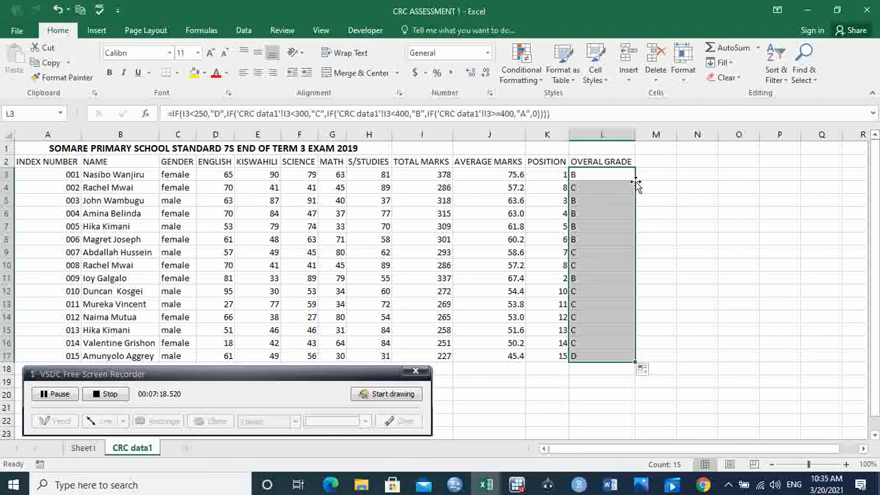